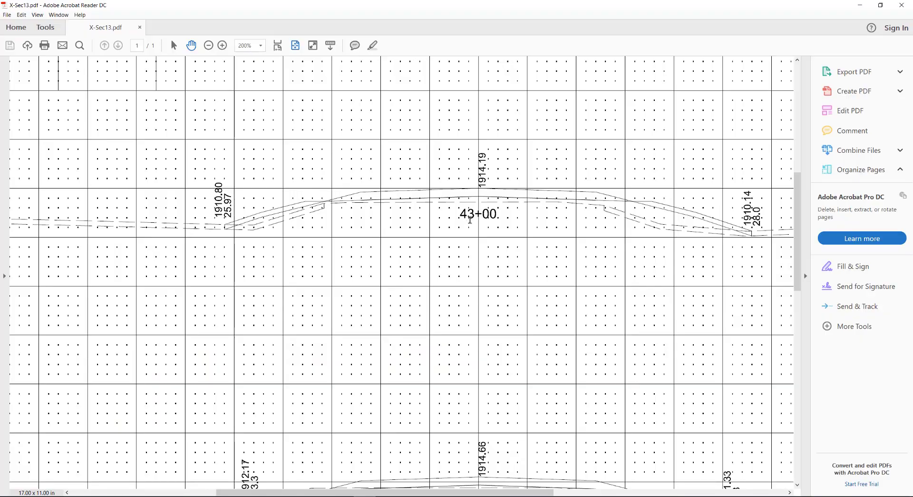
Examine the cross sections at stations 43+00 and 42+00 in X-Sec13.pdf, and switch to OpenRoads Designer.
scroll(470, 220, down, 1)
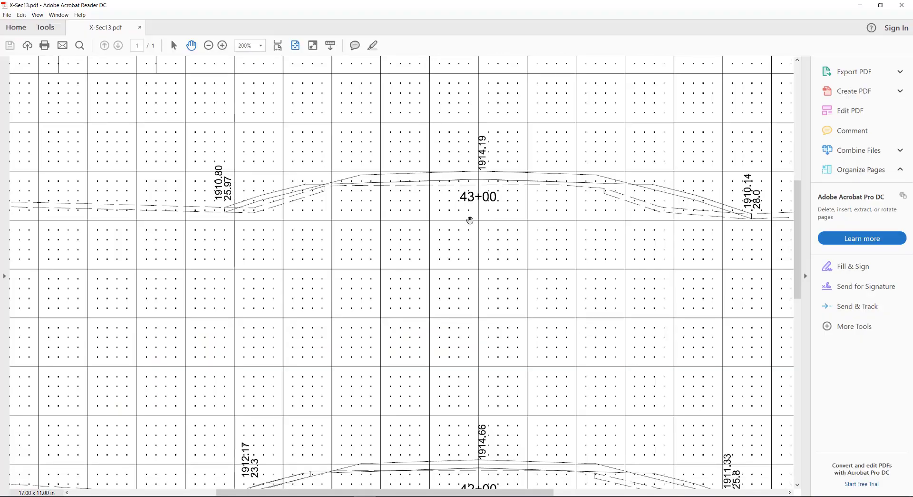
ctrl+scroll(470, 220, down, 2)
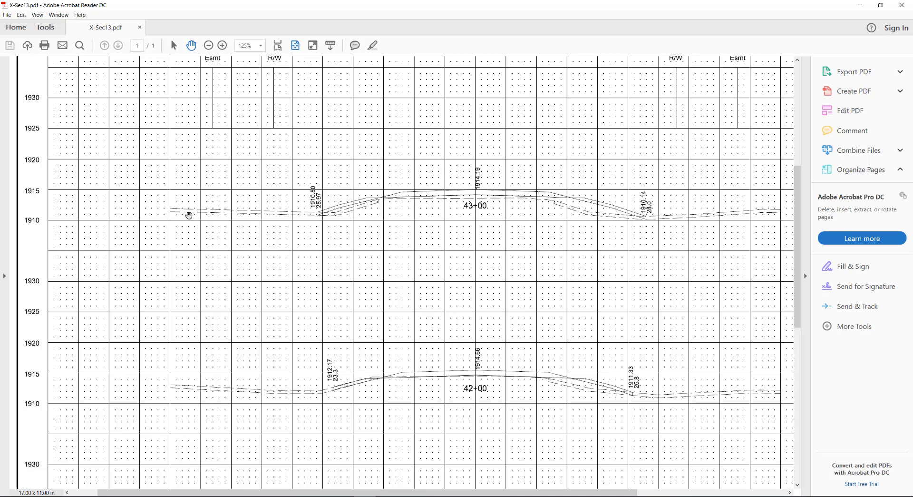
click(859, 4)
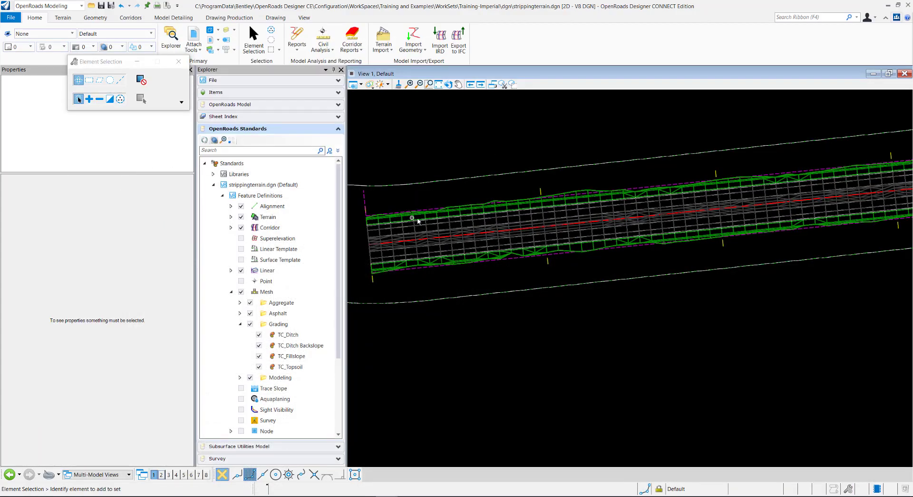
Examine the 3D linear element OG103 that bounds the existing ground around the corridor.
click(430, 183)
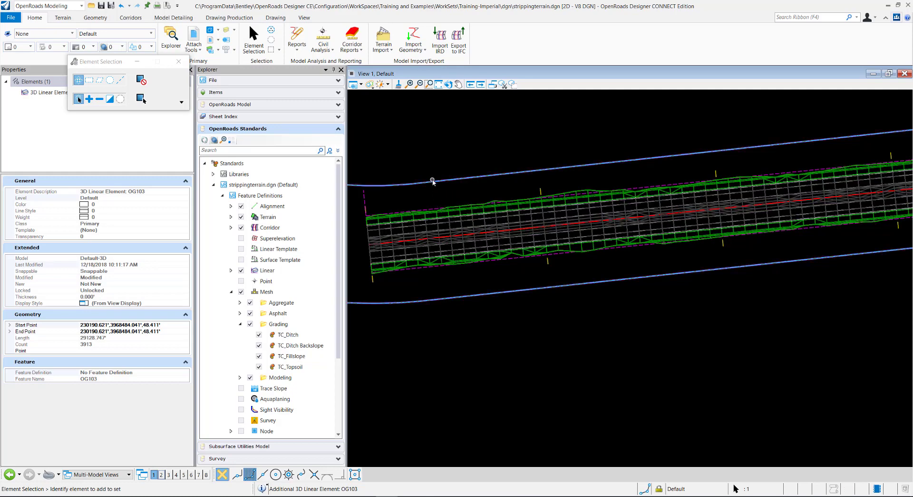
mouse_move(432, 180)
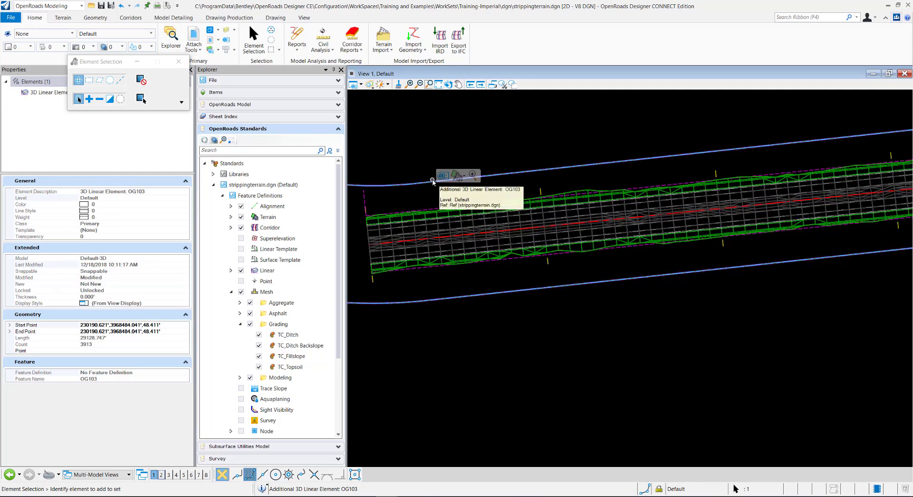
click(425, 156)
scroll(418, 175, down, 1)
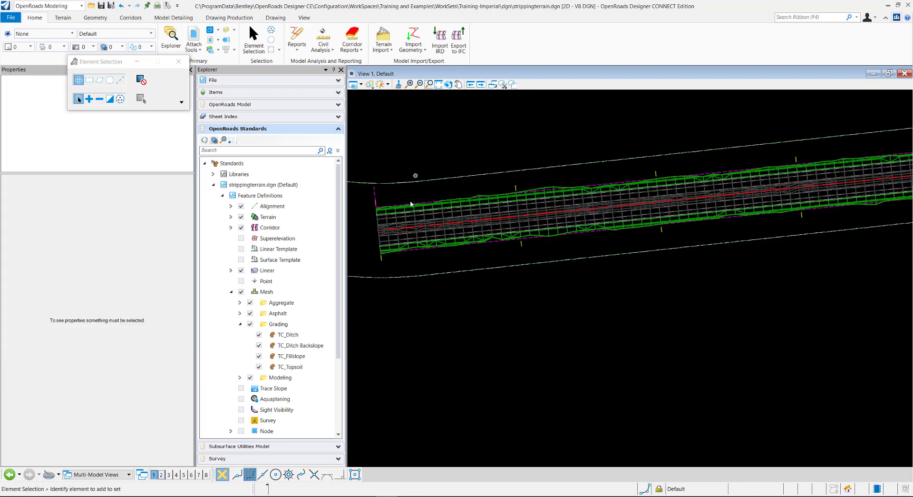
middle_drag(414, 177, 448, 227)
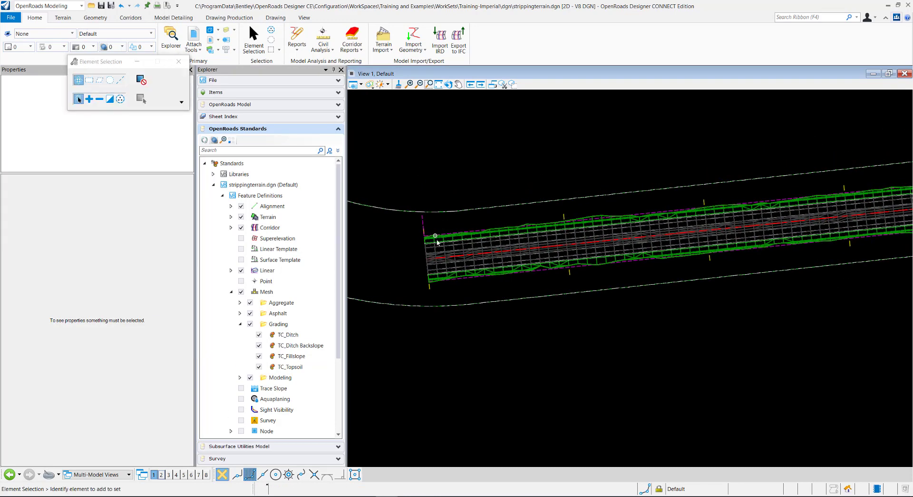
click(435, 213)
click(394, 261)
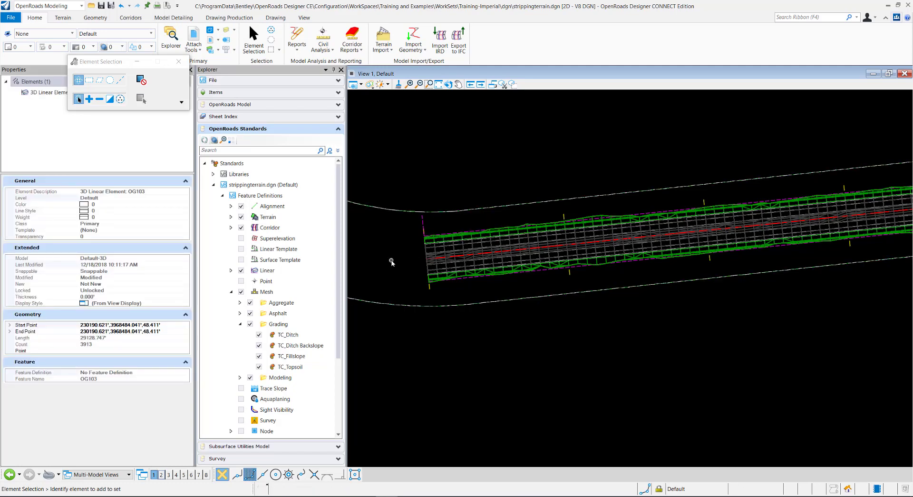
scroll(395, 261, up, 2)
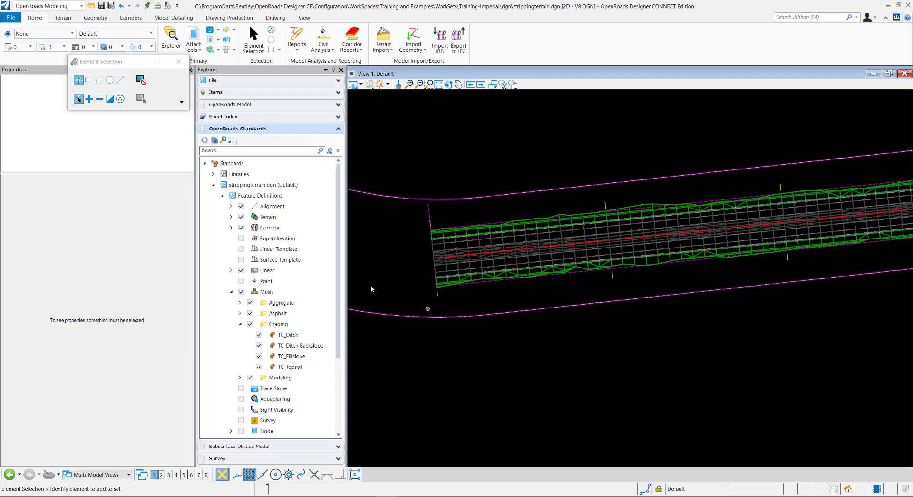
scroll(371, 267, down, 2)
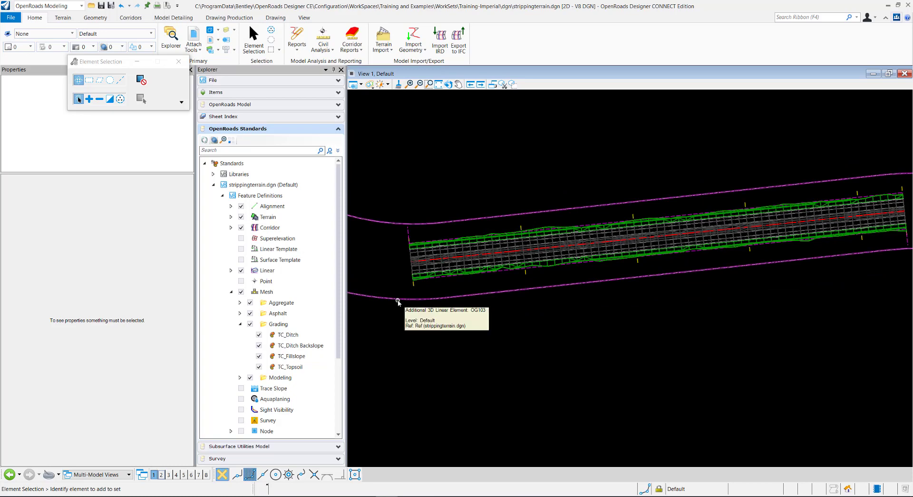
scroll(395, 299, up, 2)
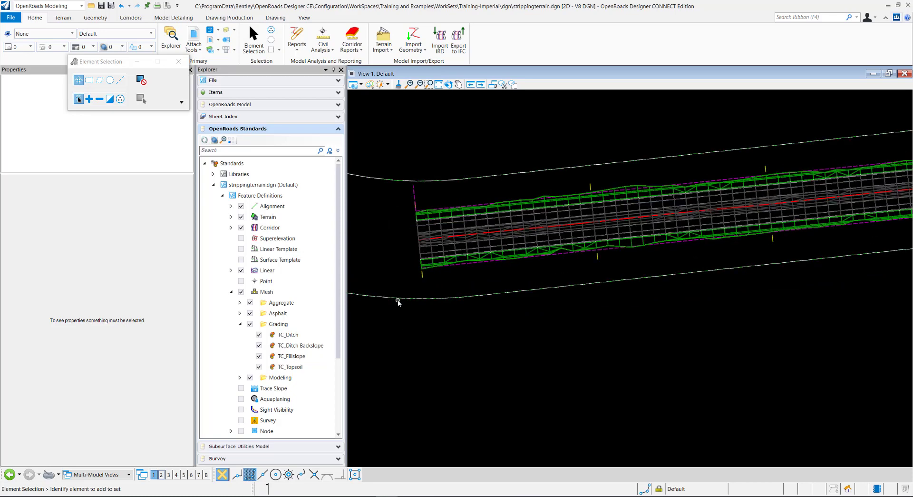
Select the OG terrain model boundary and look at its export formats, including InRoads DTM.
click(63, 18)
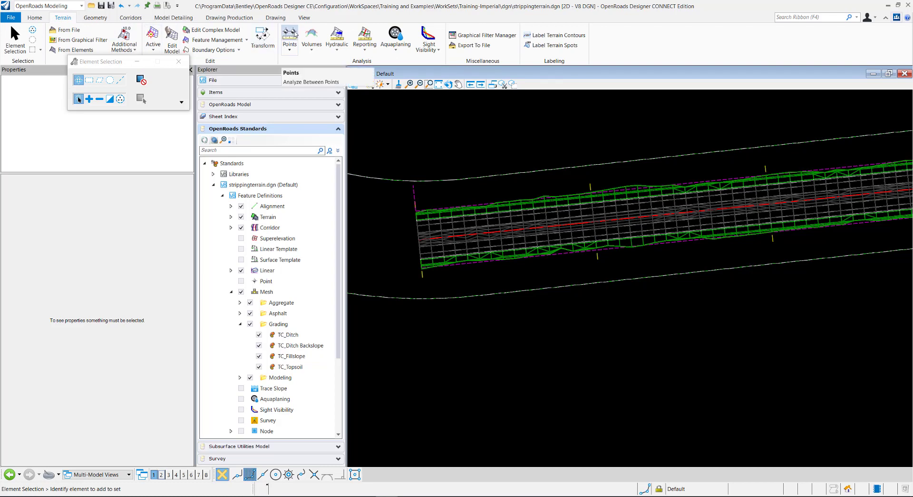
drag(83, 63, 87, 90)
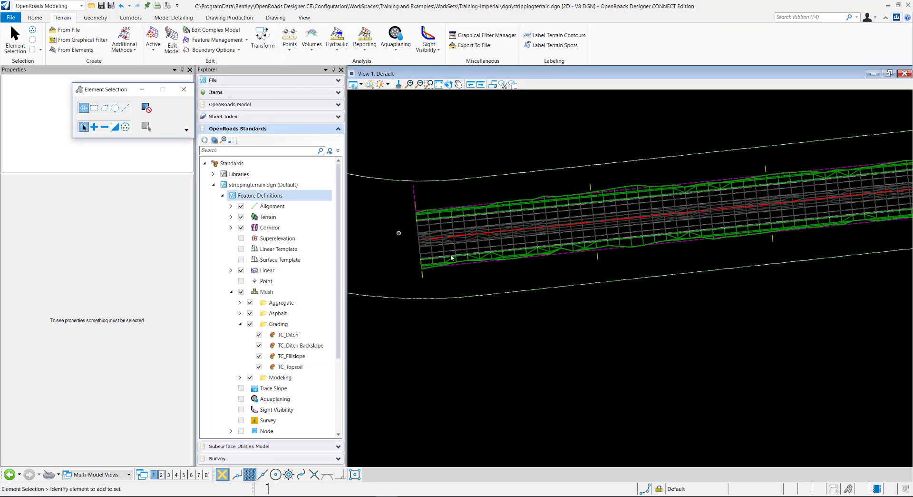
click(393, 180)
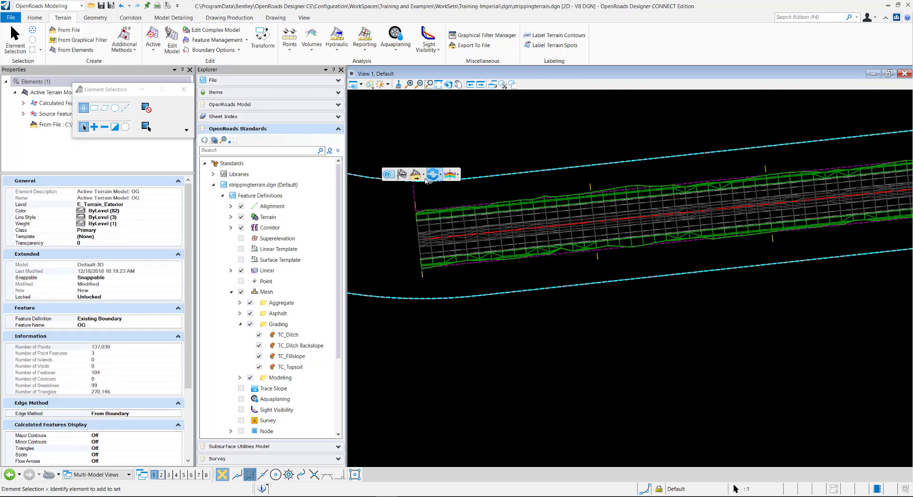
mouse_move(418, 176)
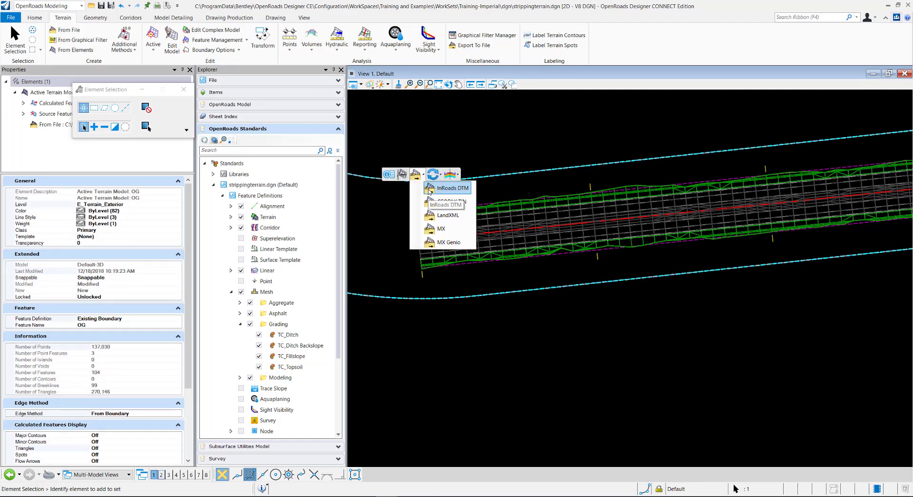
click(400, 205)
Load OG.dtm as a terrain import, choose Import Features Only as the import option, and close without importing.
click(74, 30)
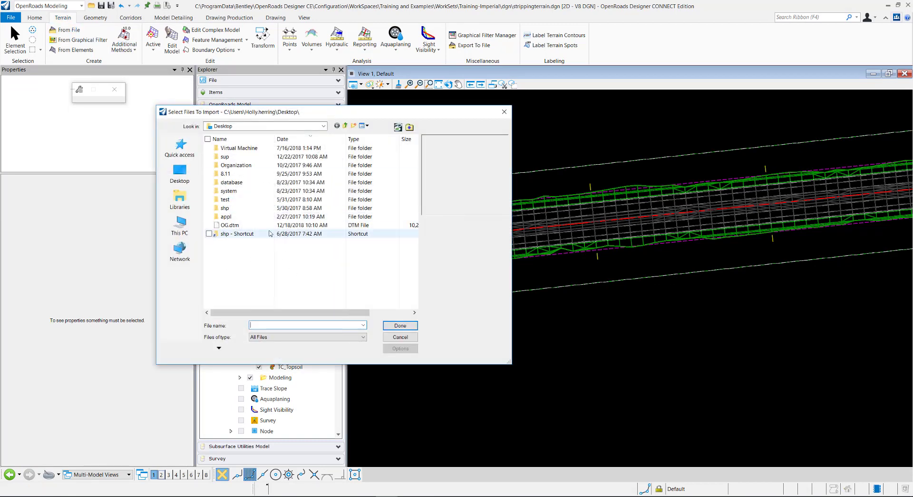
click(268, 225)
click(400, 325)
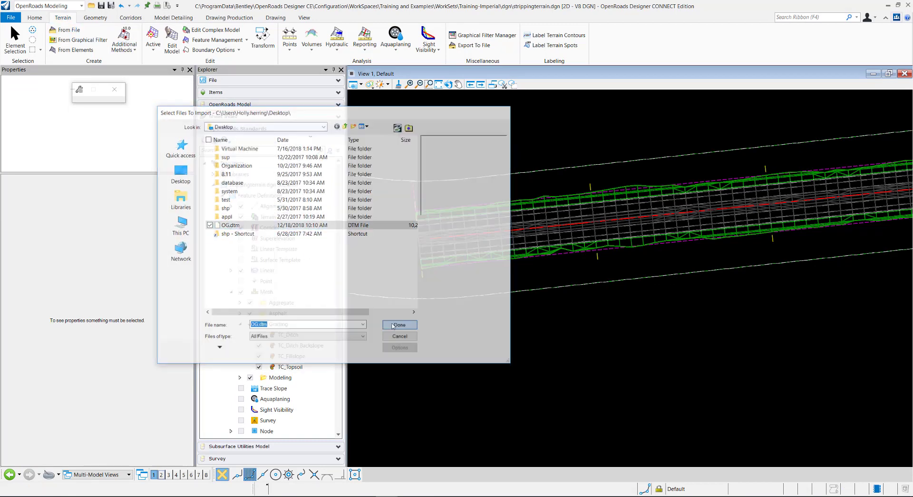
scroll(285, 241, down, 3)
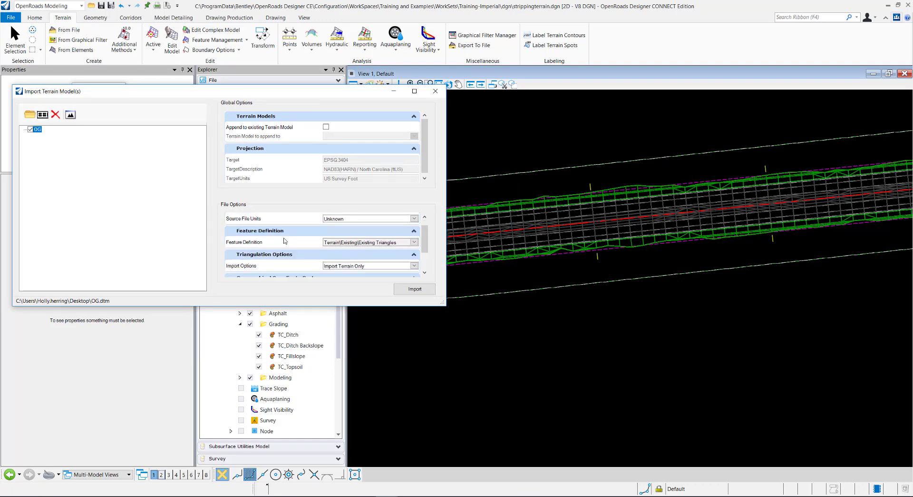
click(415, 244)
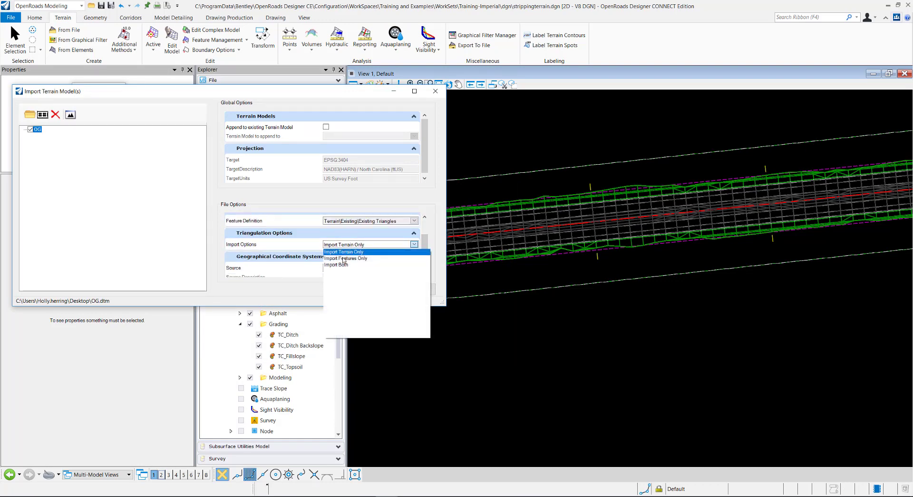
click(342, 257)
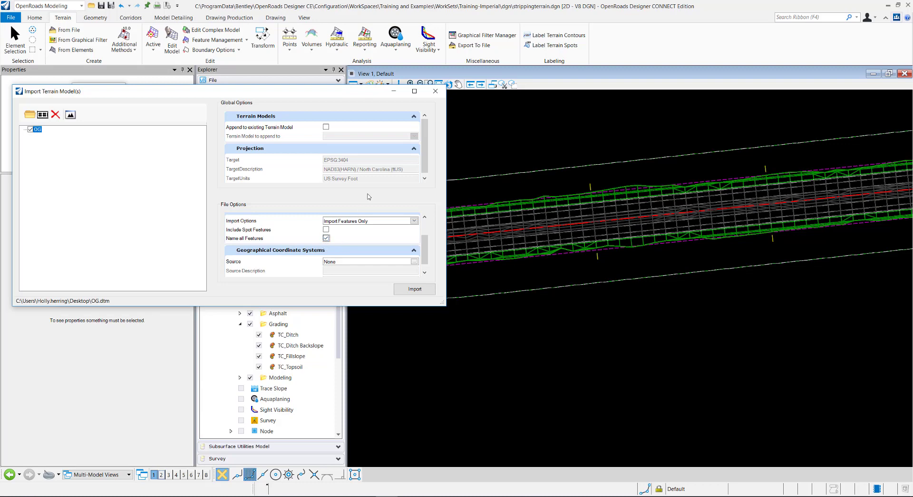
click(436, 91)
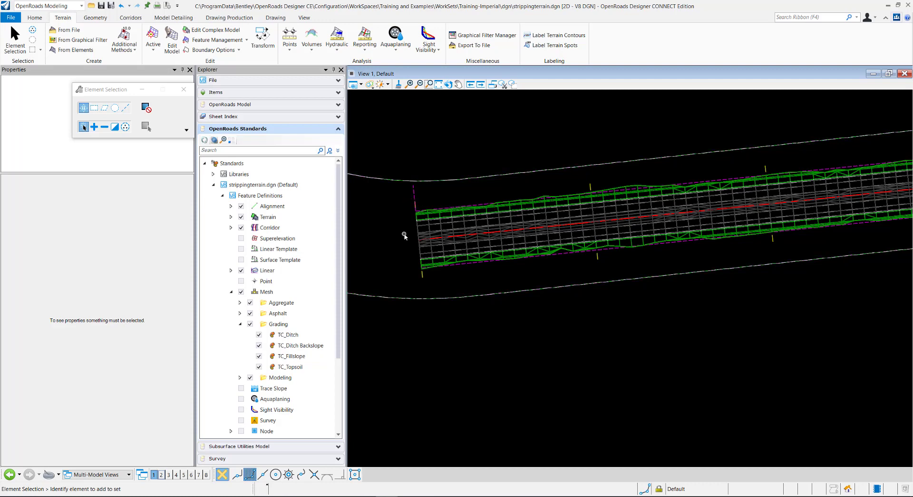
Open the template drop of the GeomBL corridor for editing.
click(423, 277)
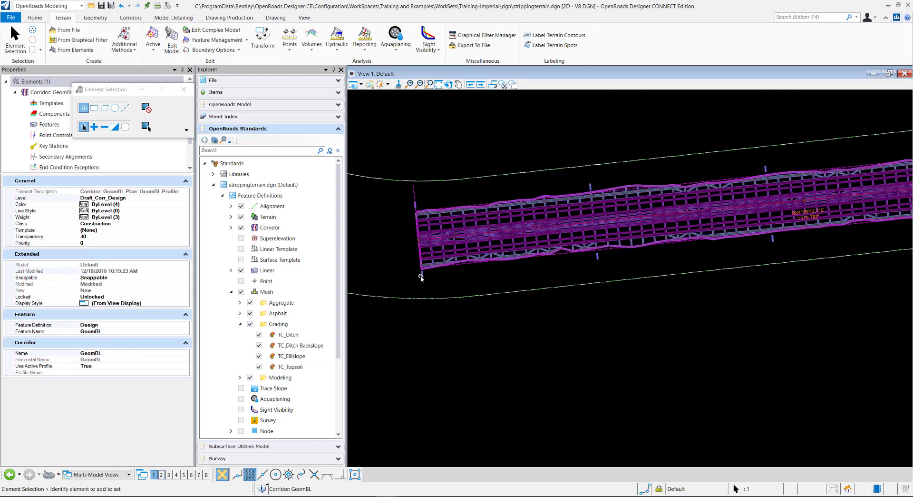
mouse_move(422, 277)
click(513, 272)
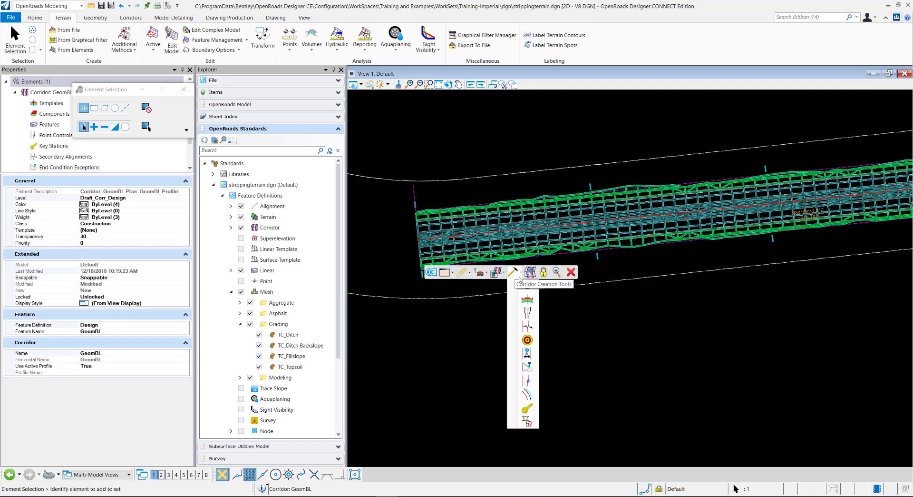
click(526, 285)
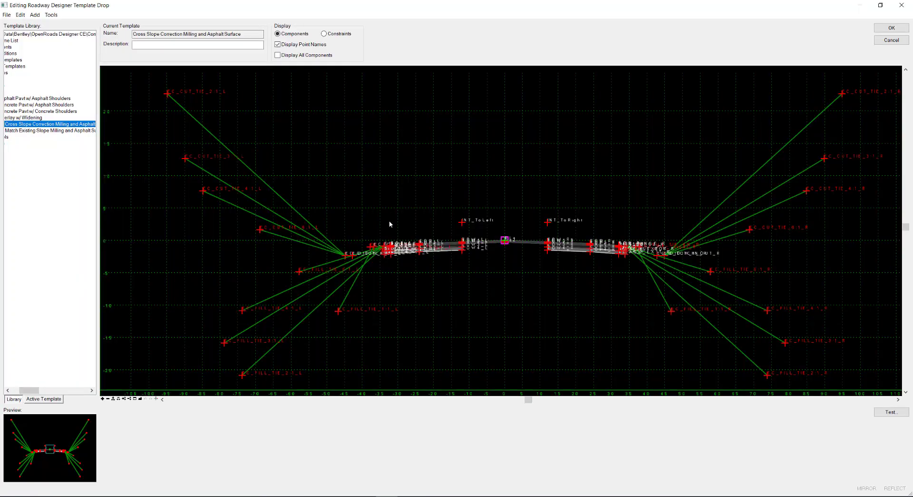
Start a new Overlay/Stripping component at the EC_HINGE_L point on the template's left shoulder.
scroll(375, 313, up, 8)
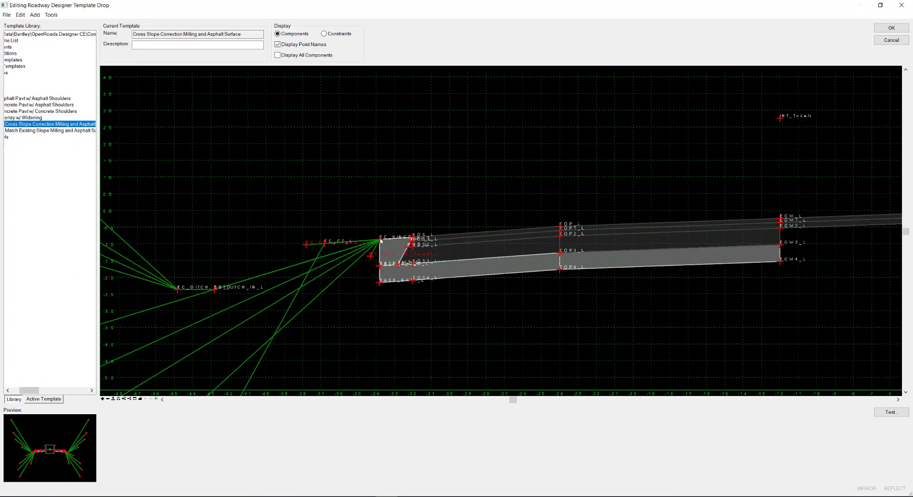
scroll(382, 245, up, 2)
right_click(379, 208)
mouse_move(385, 212)
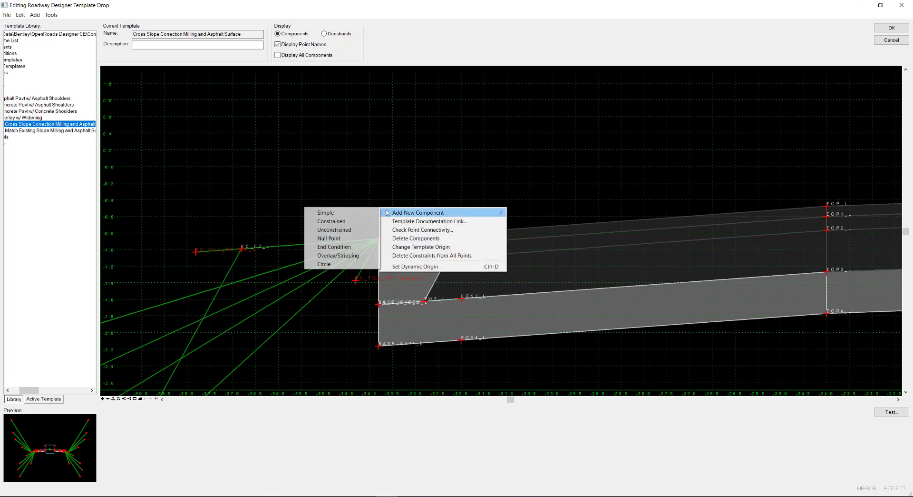
click(341, 258)
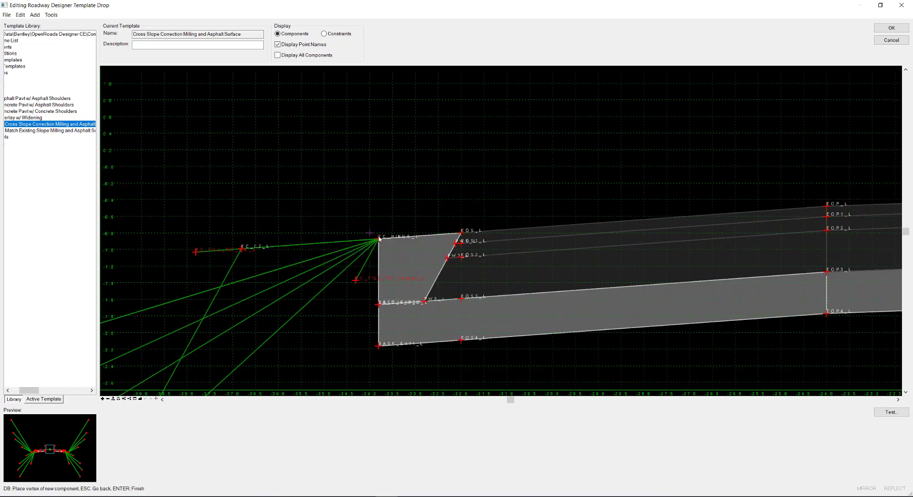
click(379, 239)
Assign the TC_Topsoil grading mesh feature to the component, set its surface depth to 1, and mark it as a stripping component.
scroll(377, 243, down, 3)
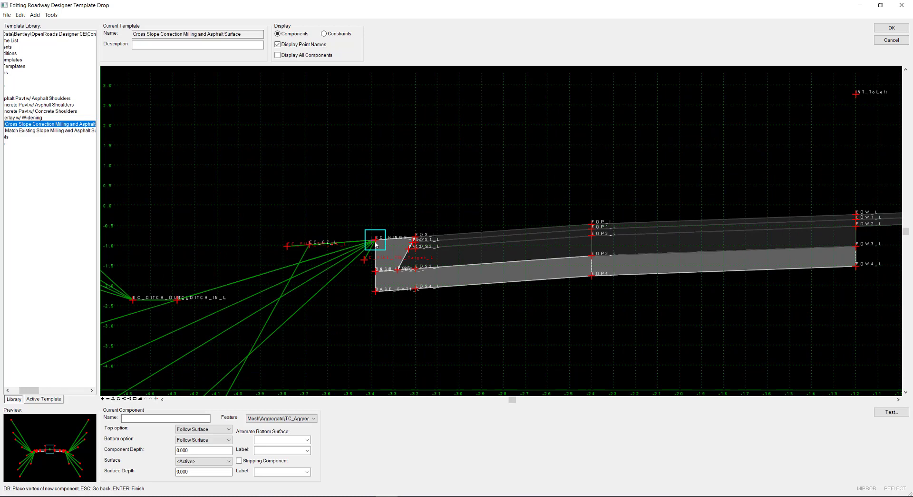
scroll(377, 243, down, 5)
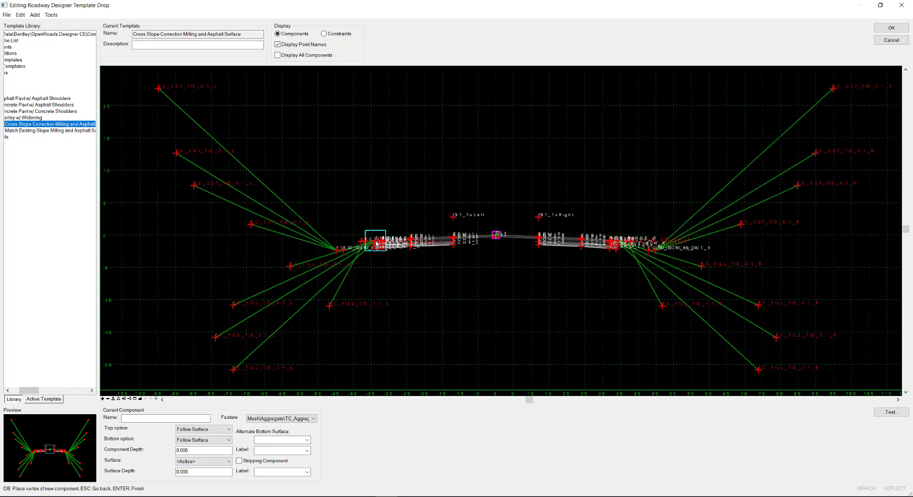
scroll(377, 243, down, 2)
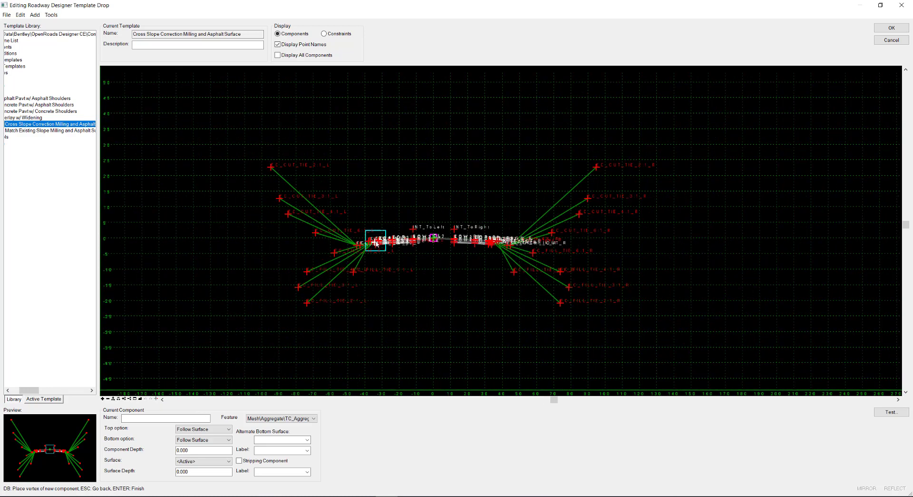
click(296, 418)
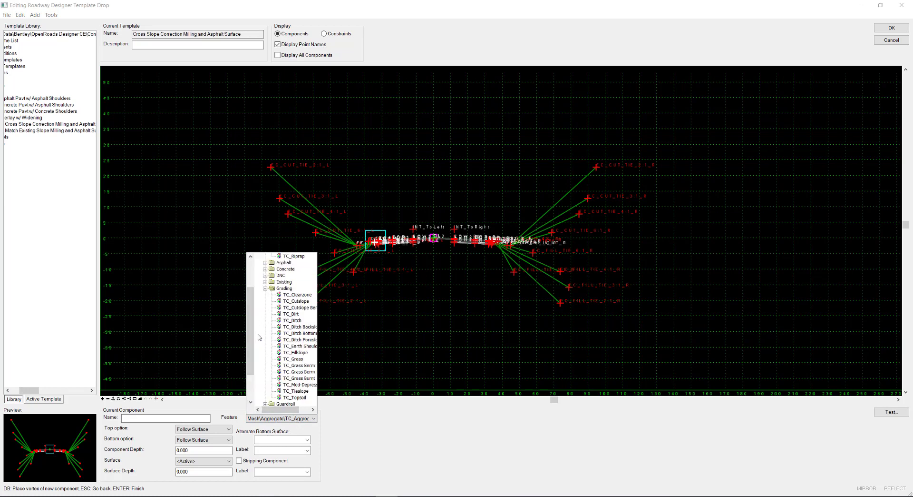
click(294, 398)
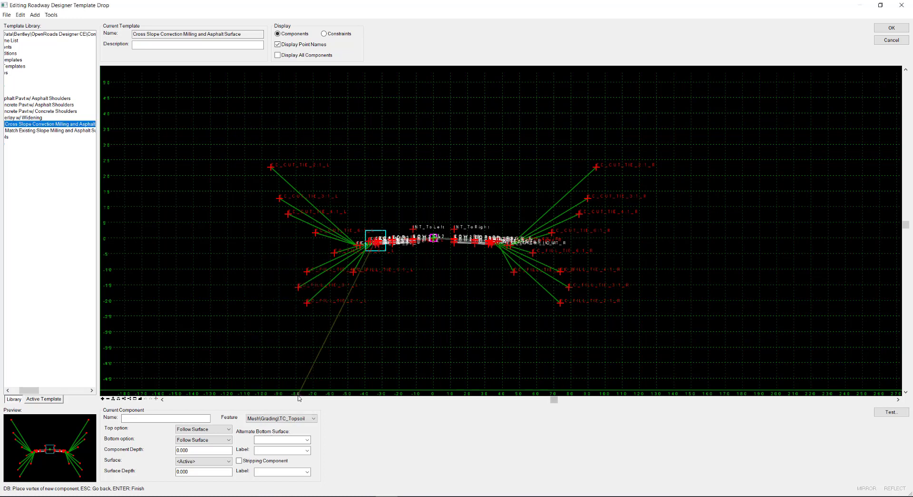
click(194, 472)
text(1)
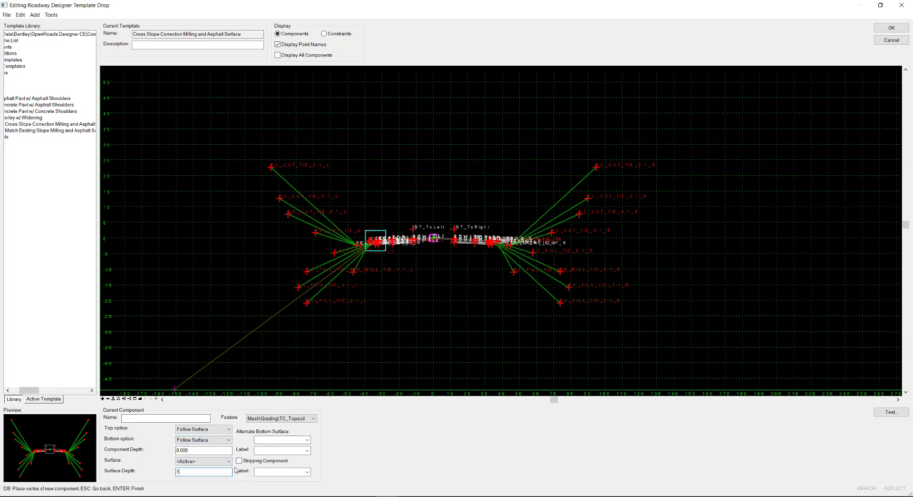
End the stripping component at a vertex about 124 ft left of the centerline, finish it, and accept the template drop edits.
click(221, 242)
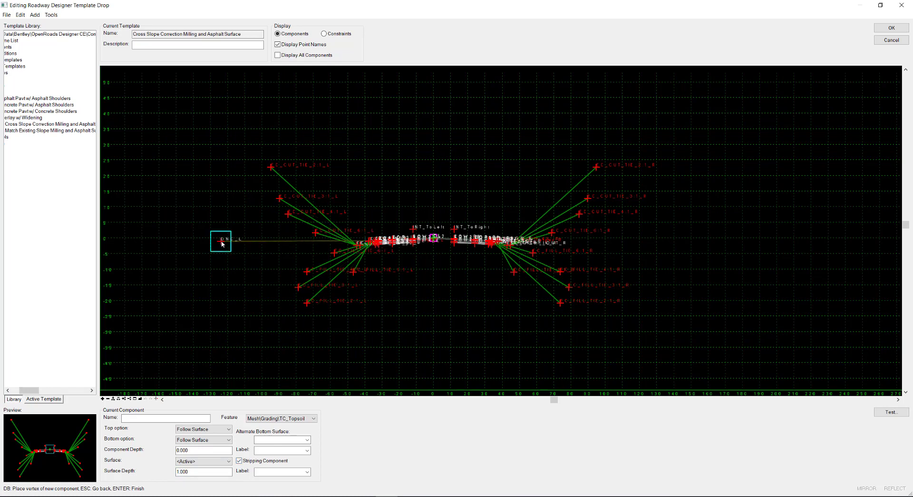
right_click(227, 261)
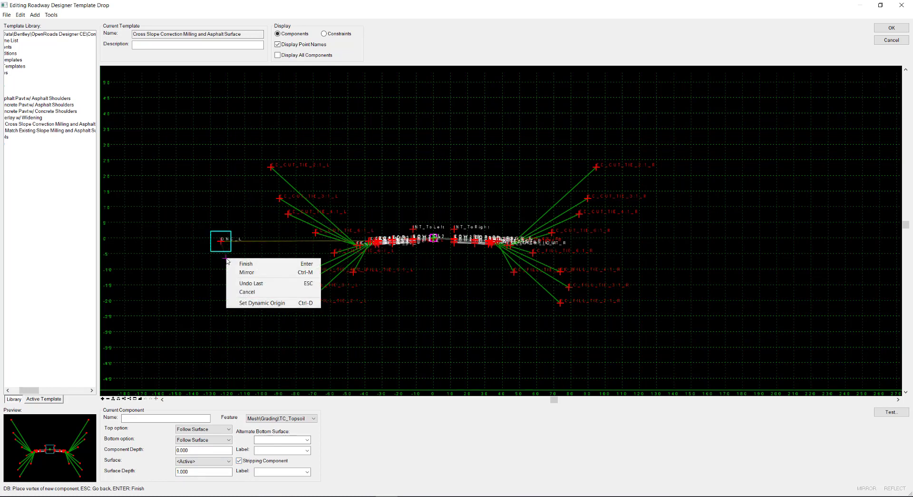
click(232, 263)
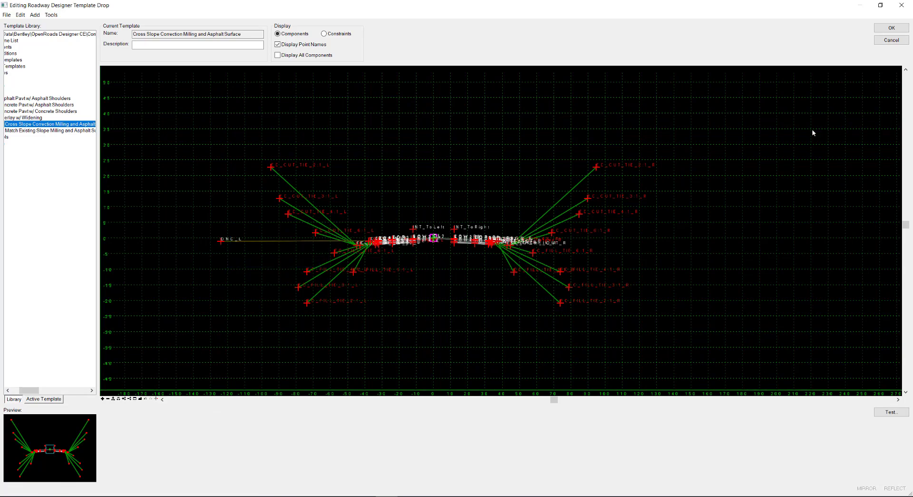
click(889, 30)
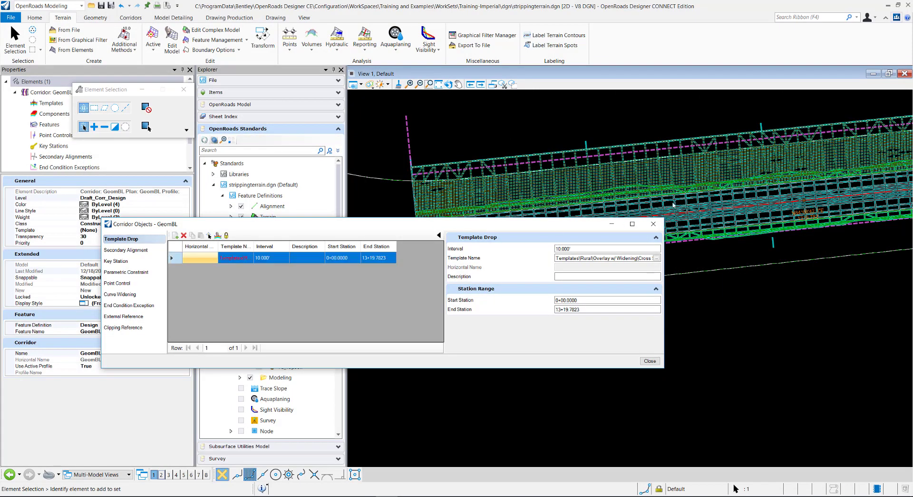
Create a point control for the GeomBL corridor, locked to the corridor's start and end, with the description left blank.
scroll(673, 204, down, 4)
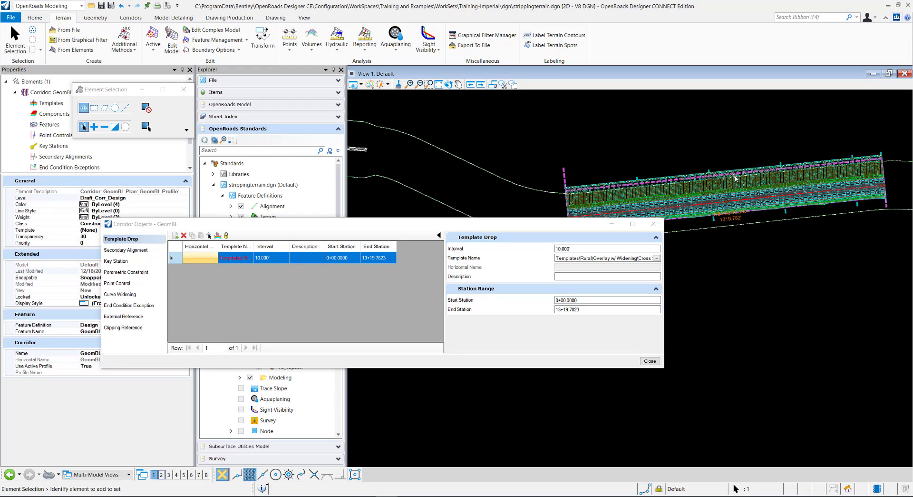
mouse_move(555, 193)
click(117, 284)
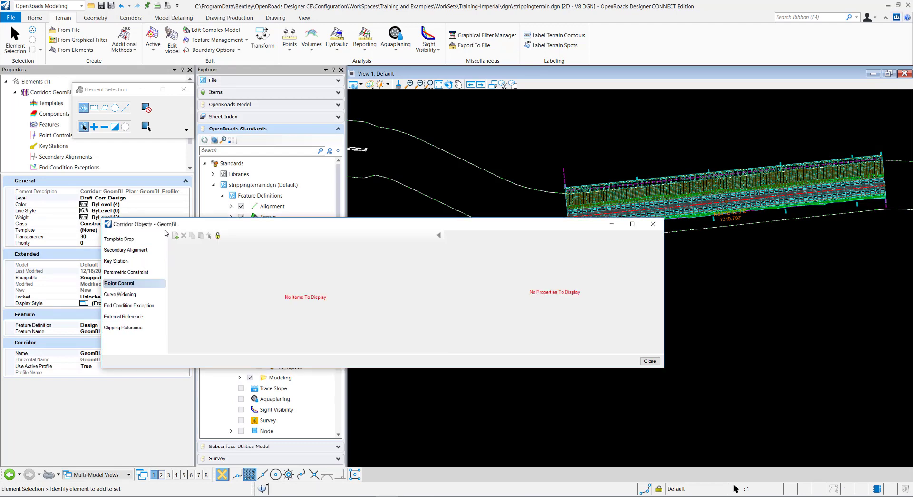
click(175, 235)
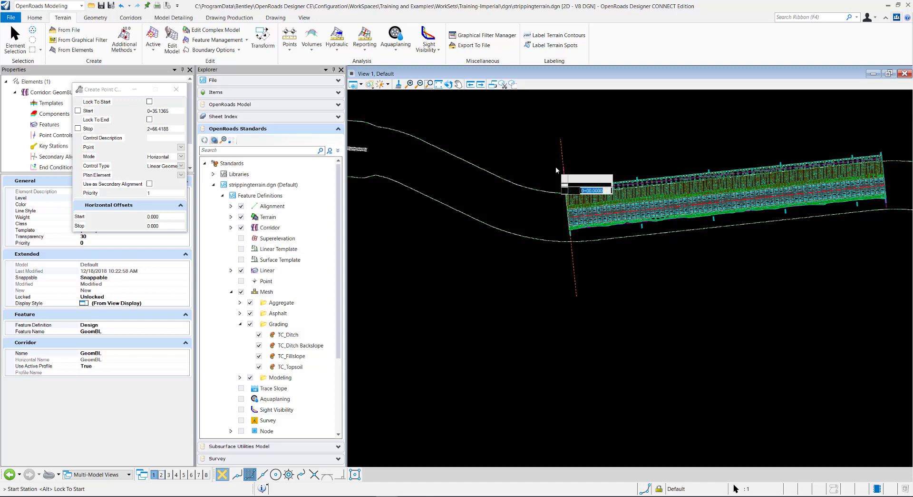
key(alt)
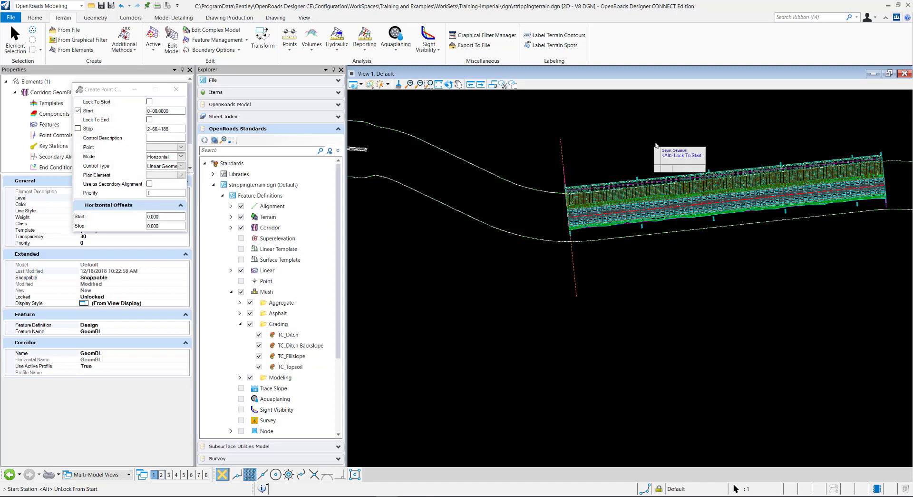
key(alt)
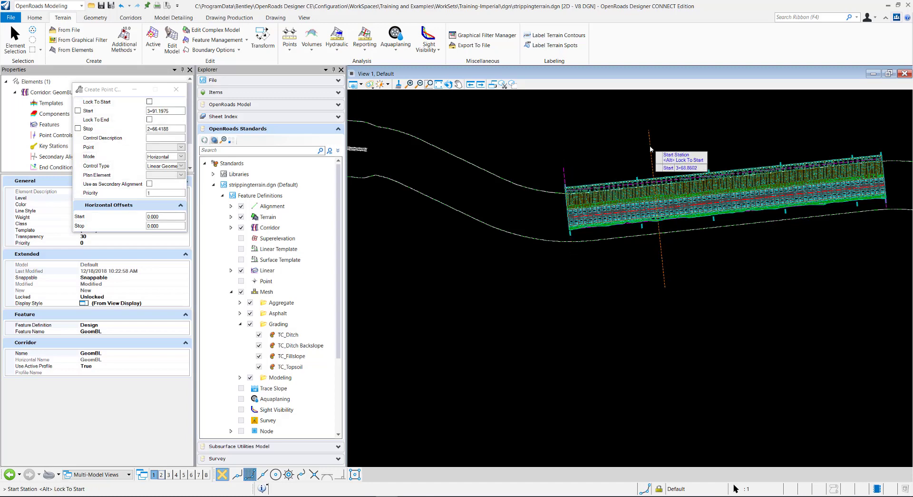
key(alt)
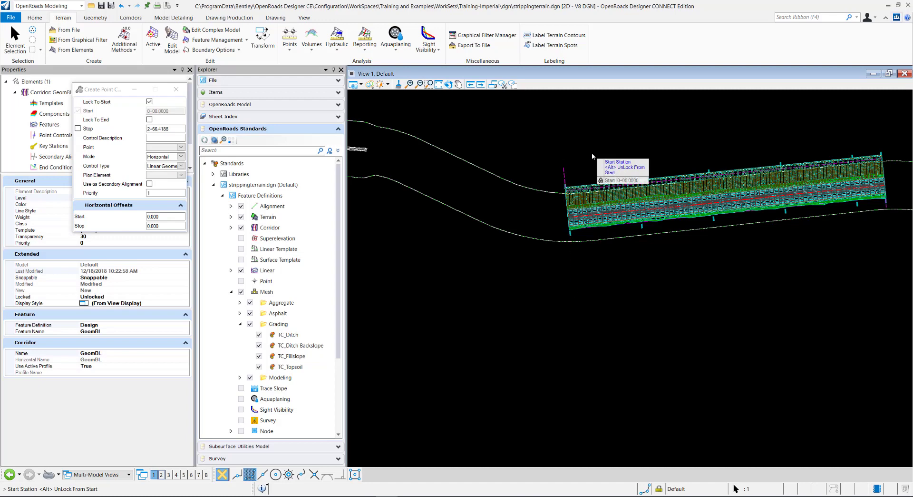
click(592, 156)
key(alt)
click(628, 155)
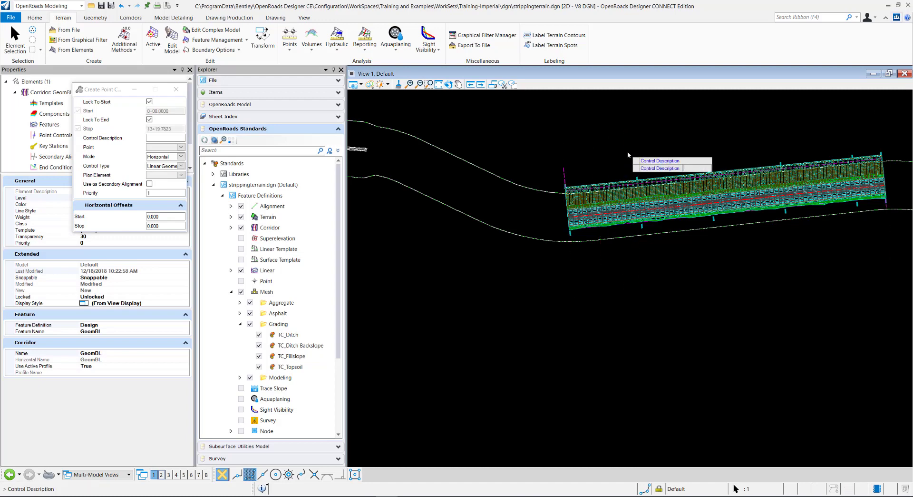
click(628, 154)
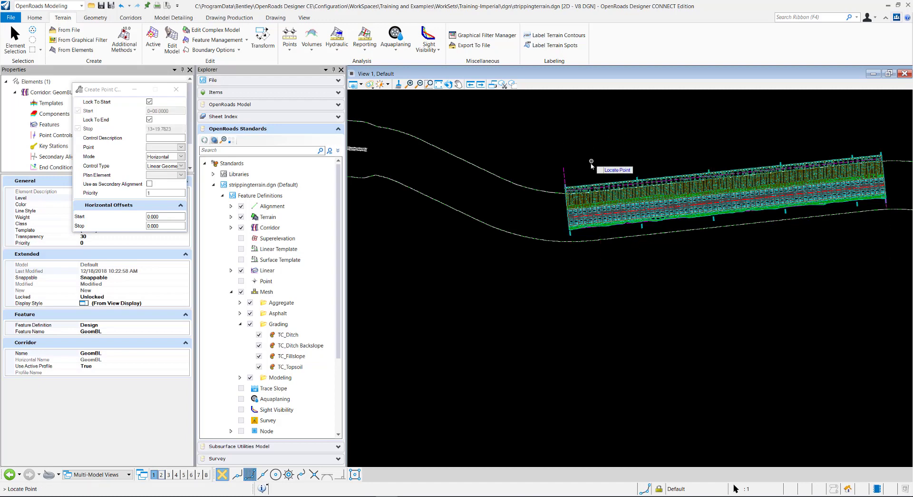
Control point DNC_L horizontally with the OG103 linear element north of the corridor, using 0.000 start and stop offsets, and close the corridor objects.
scroll(581, 182, up, 2)
scroll(580, 182, up, 1)
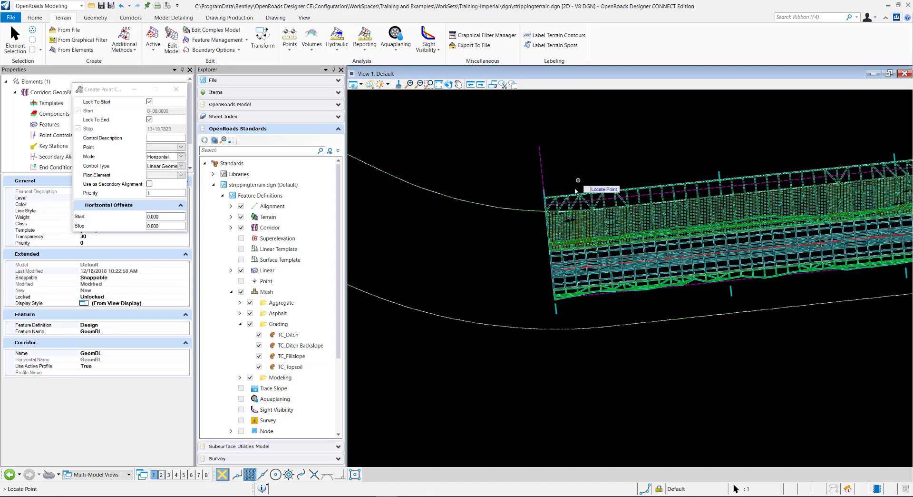
click(575, 196)
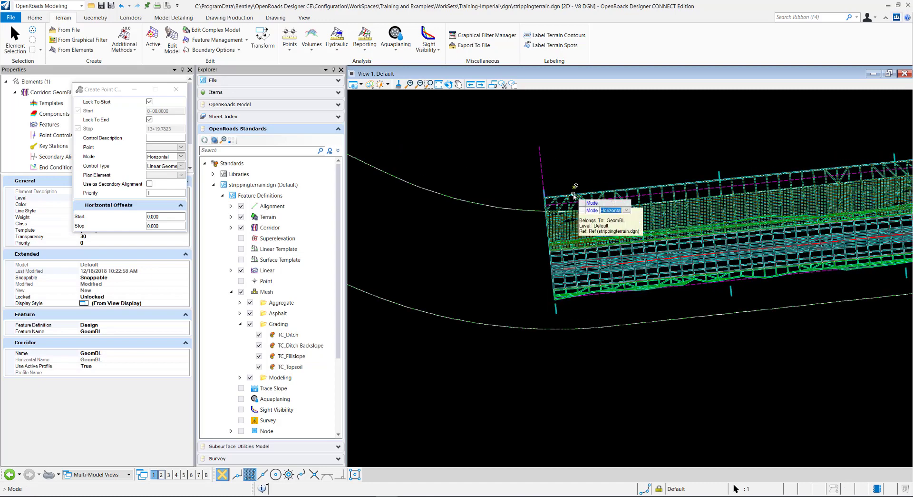
click(569, 168)
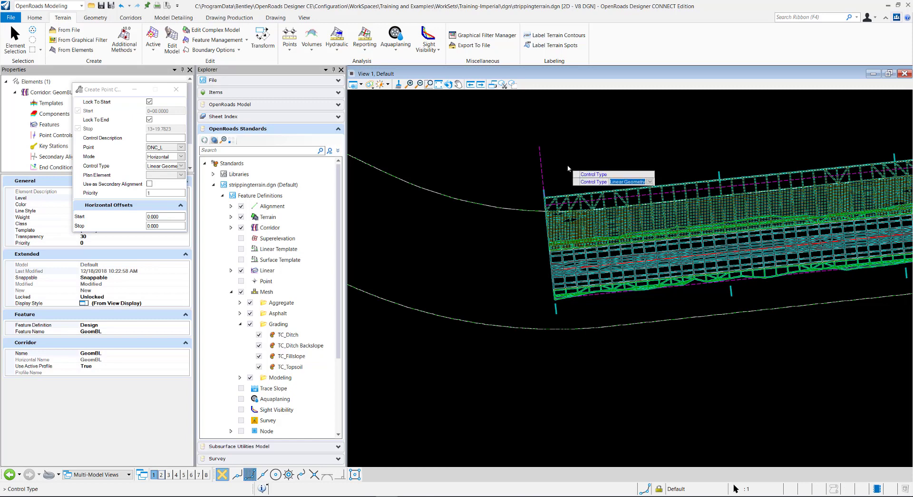
click(568, 168)
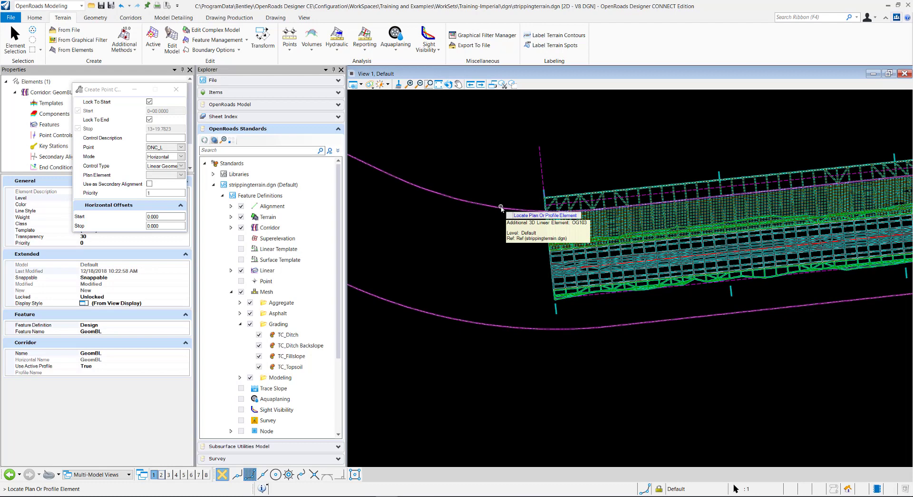
click(501, 208)
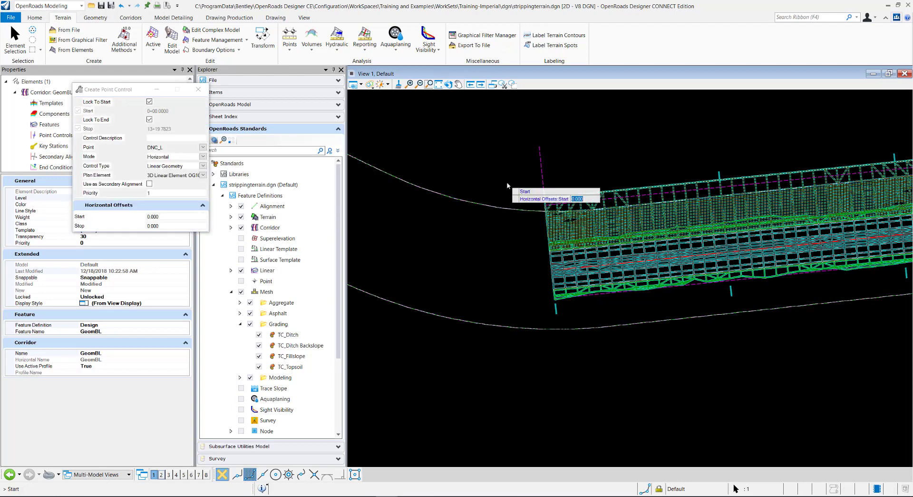
click(507, 186)
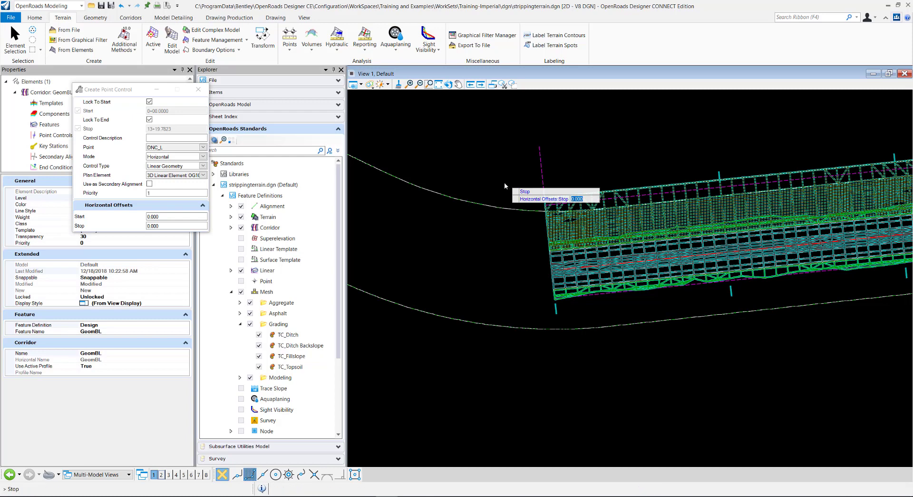
click(506, 186)
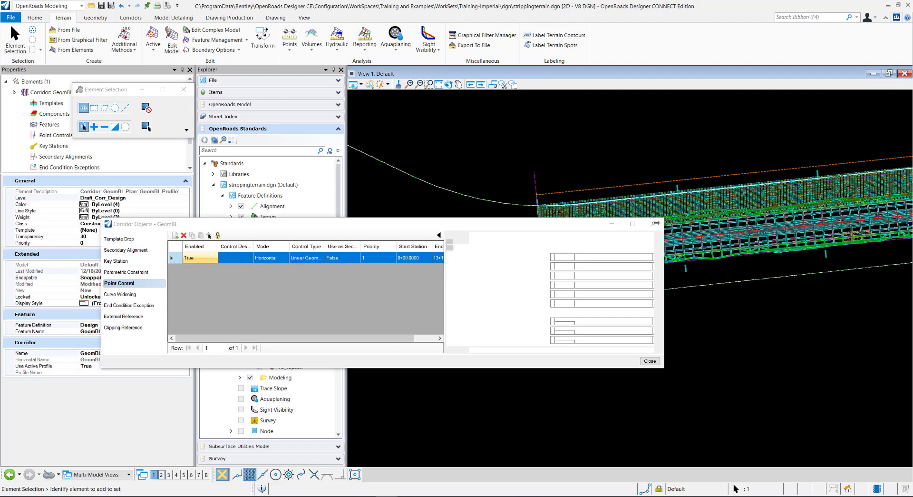
click(663, 238)
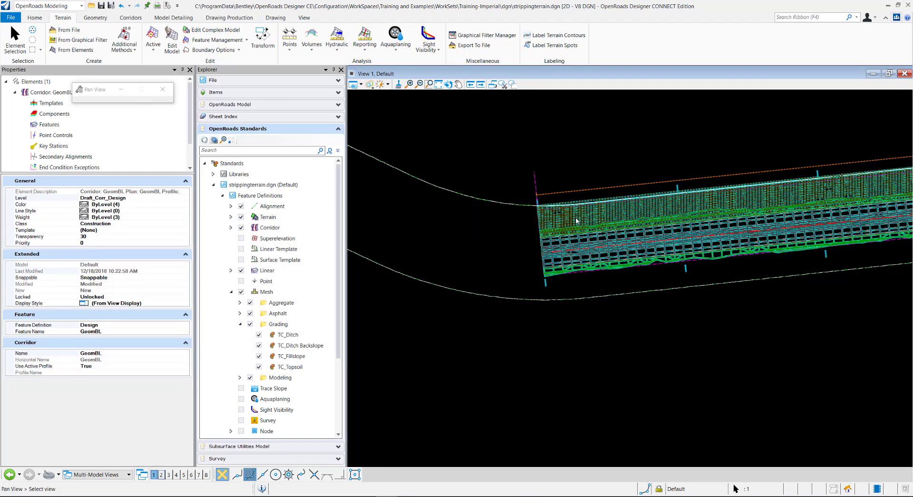
Open a cross section view of the GeomBL corridor and examine the topsoil stripping at stations up to 0+60.0000.
scroll(480, 230, down, 2)
scroll(481, 229, up, 3)
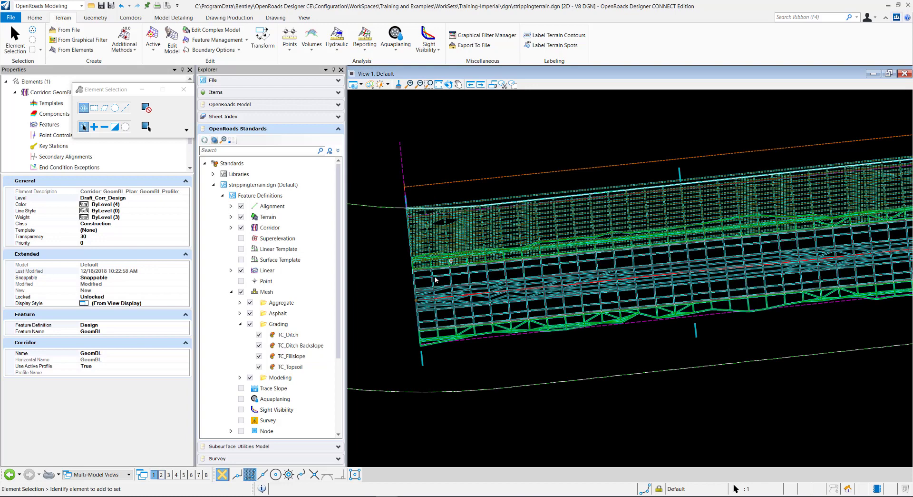
mouse_move(425, 361)
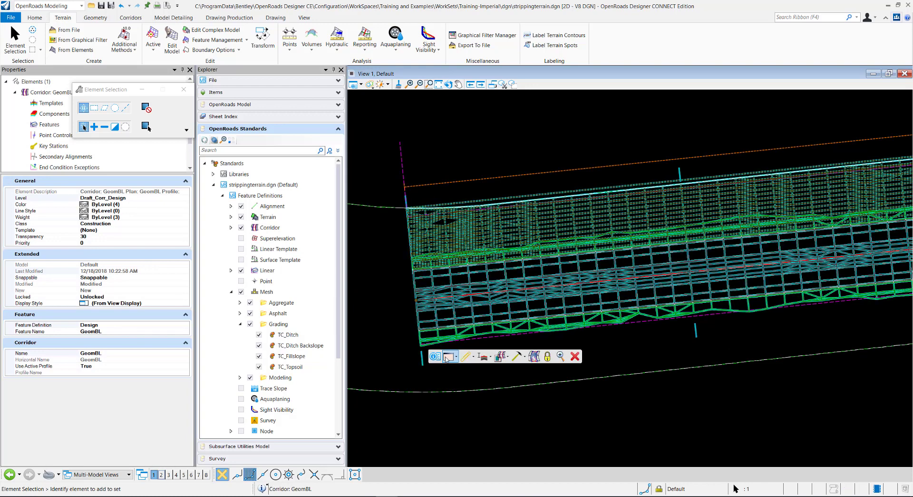
click(162, 474)
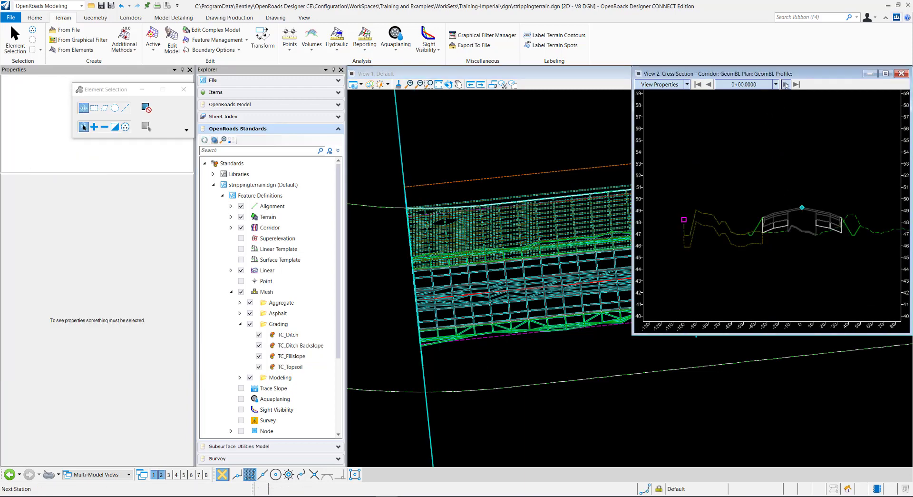
click(786, 84)
scroll(723, 245, up, 5)
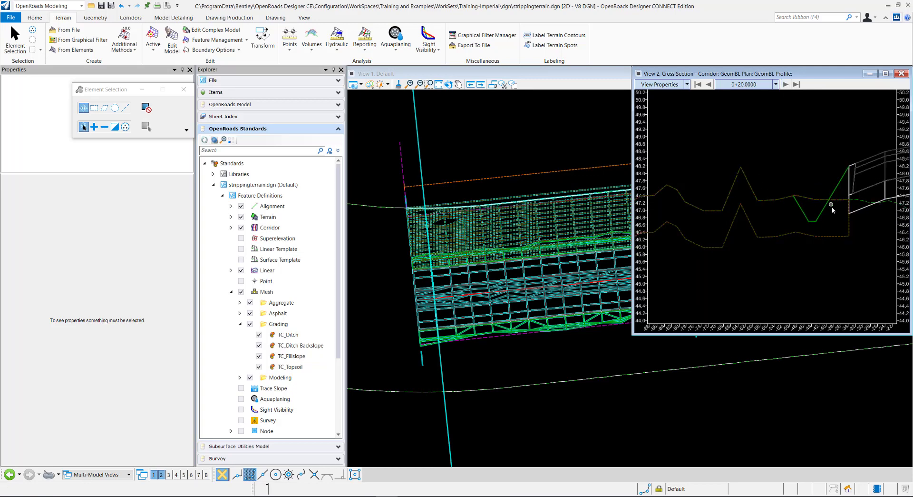
scroll(789, 221, down, 3)
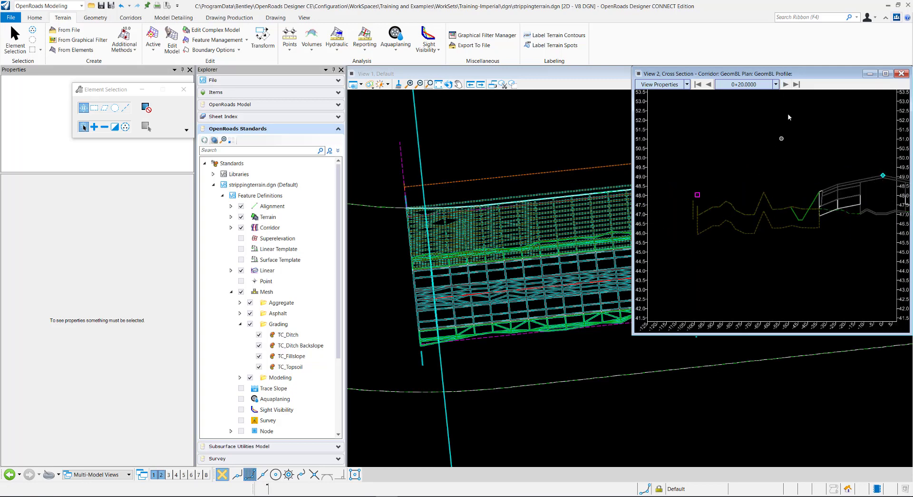
click(785, 85)
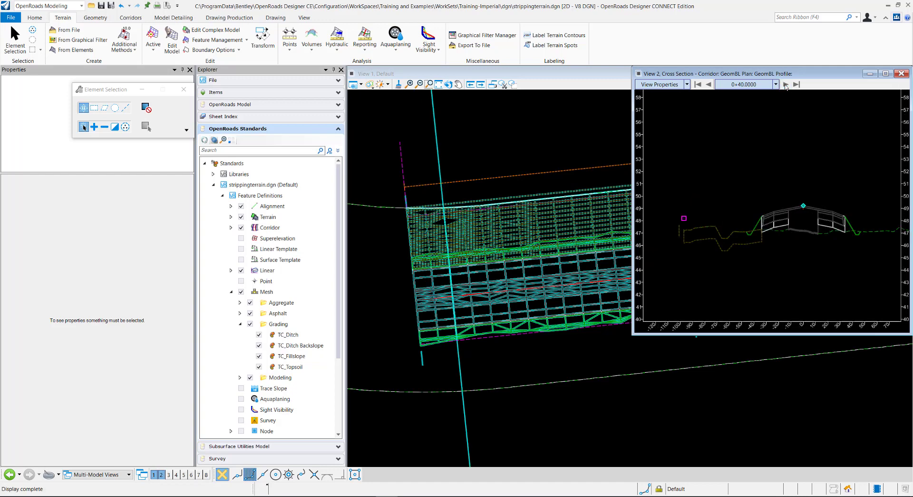
click(786, 84)
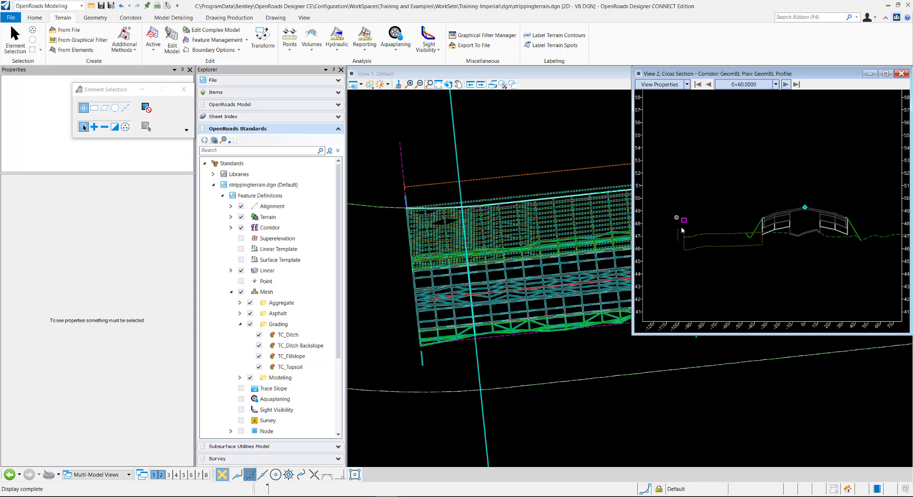
Inspect the left topsoil stripping mesh in the cross sections at stations 0+60.0000 and 0+80.0000, selecting it in each.
click(708, 248)
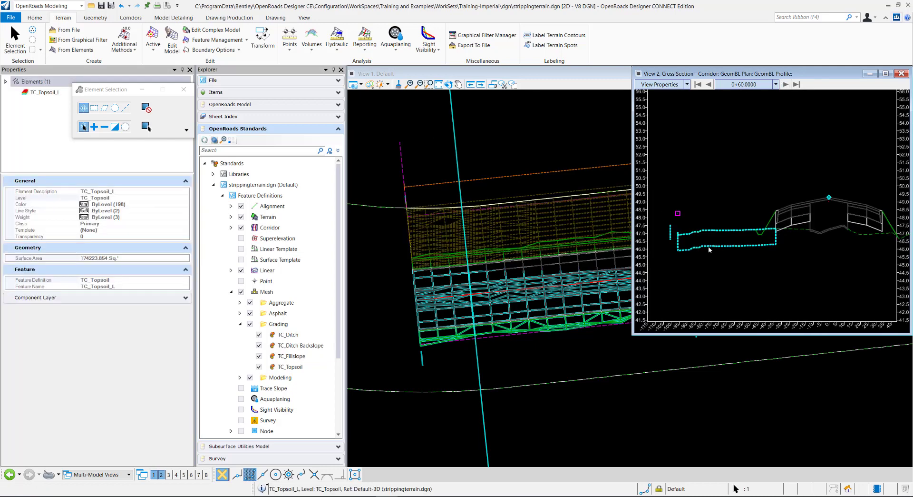
scroll(709, 248, up, 2)
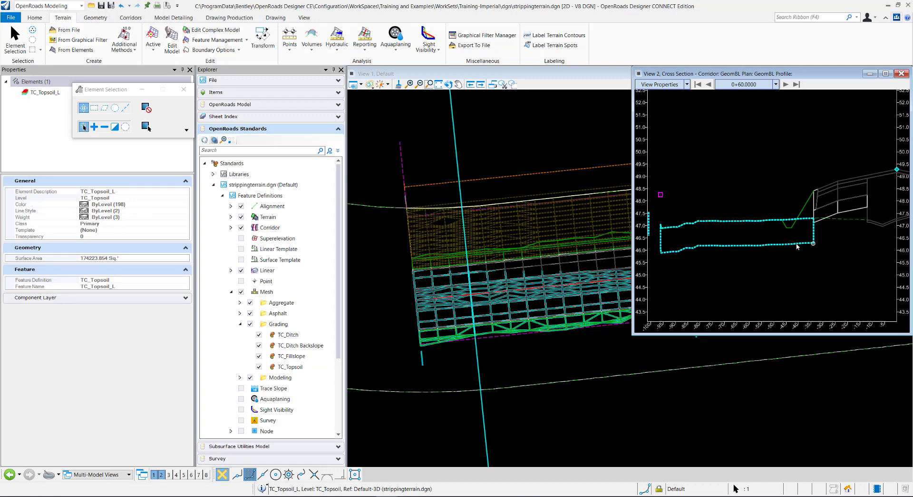
click(763, 272)
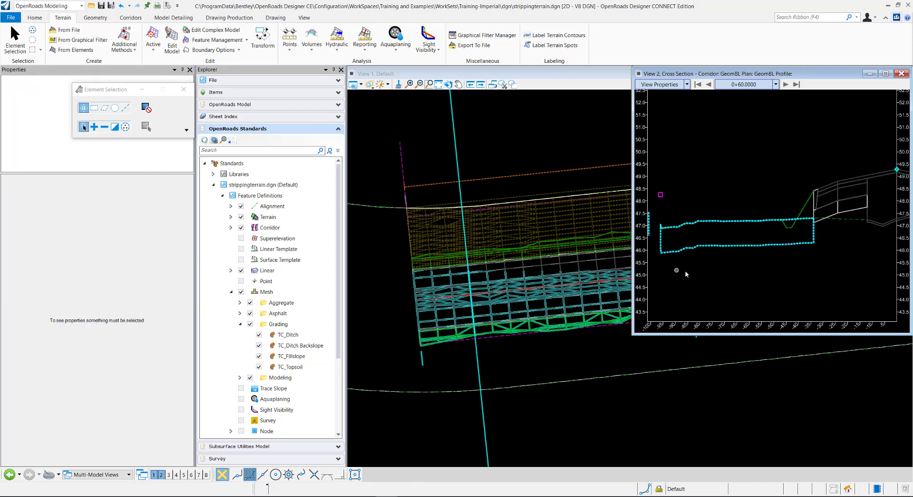
click(786, 85)
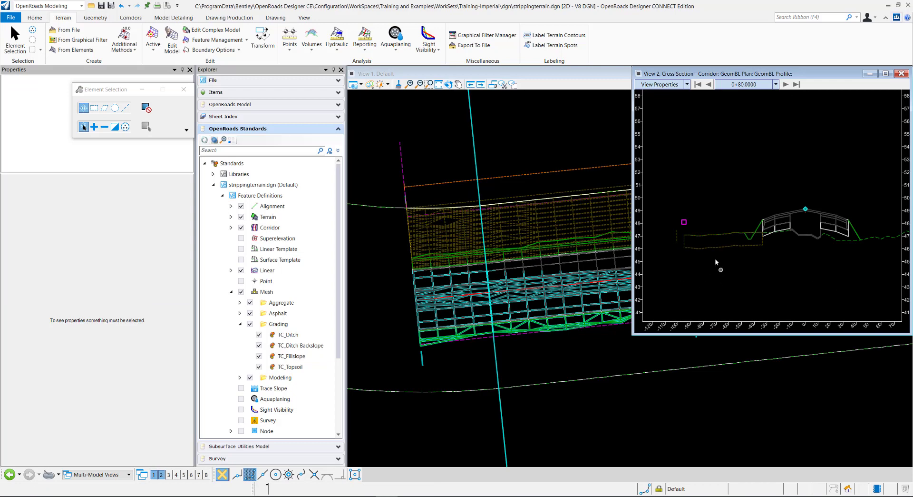
scroll(708, 258, up, 3)
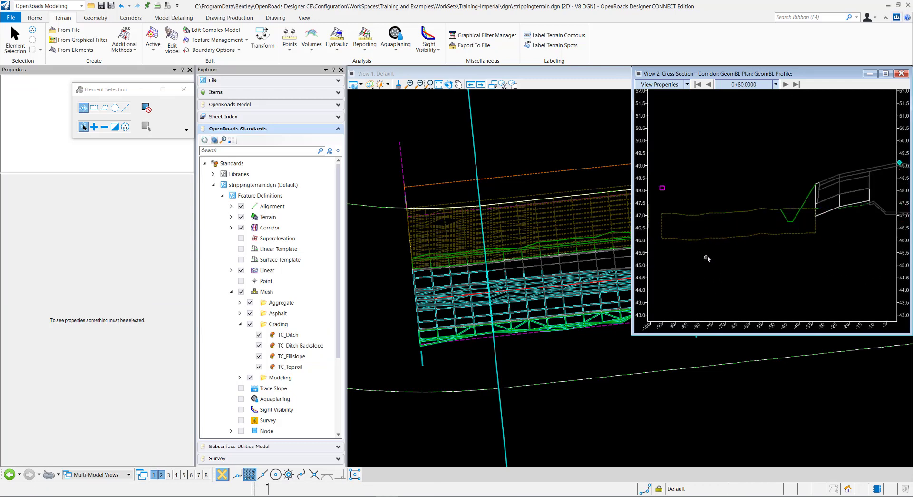
click(716, 238)
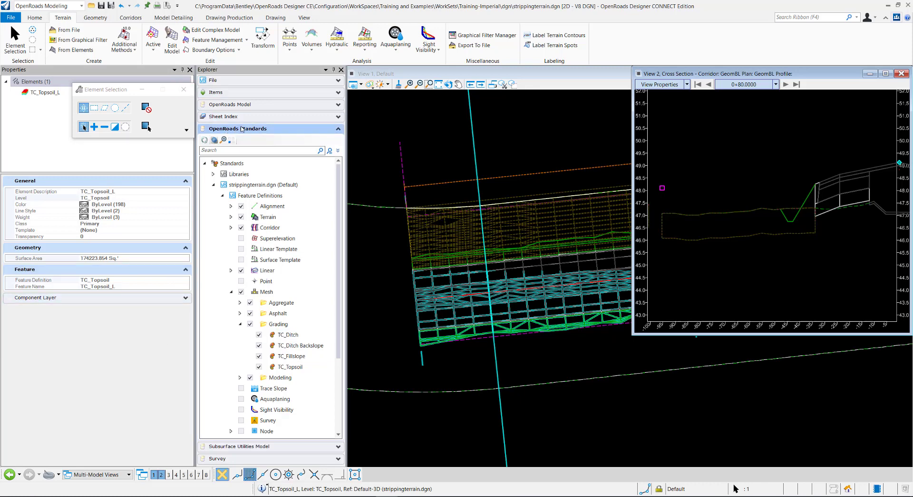
Show the properties of the TC_Topsoil grading mesh feature definition to check its volume option.
click(43, 20)
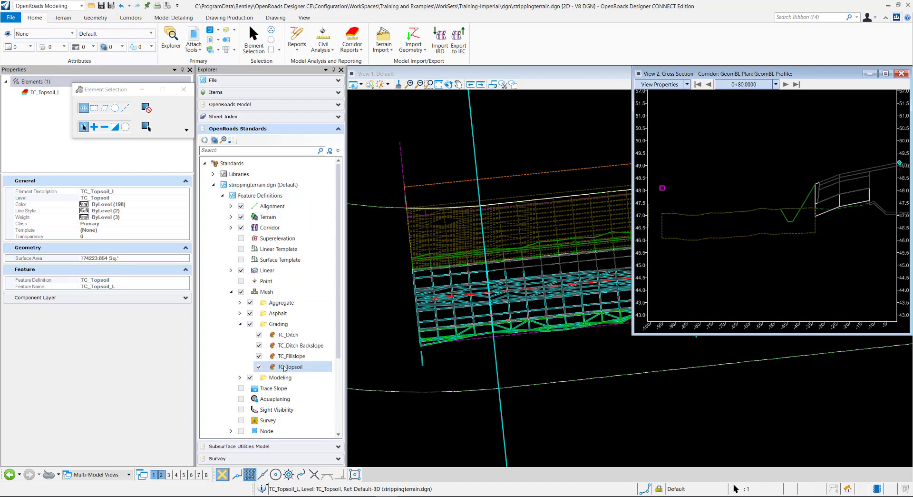
click(295, 368)
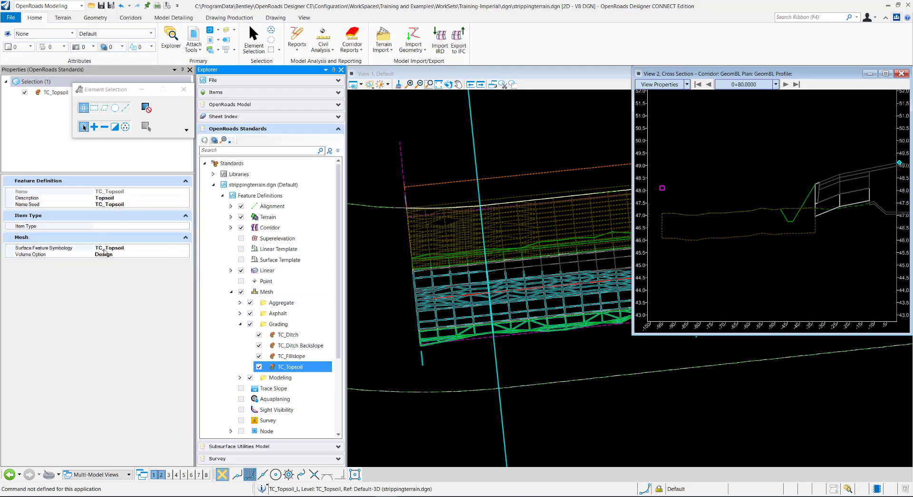
Show the properties of the TC_Topsoil surface feature symbology in the Modeling Grading folder to check its default element template.
scroll(256, 305, down, 5)
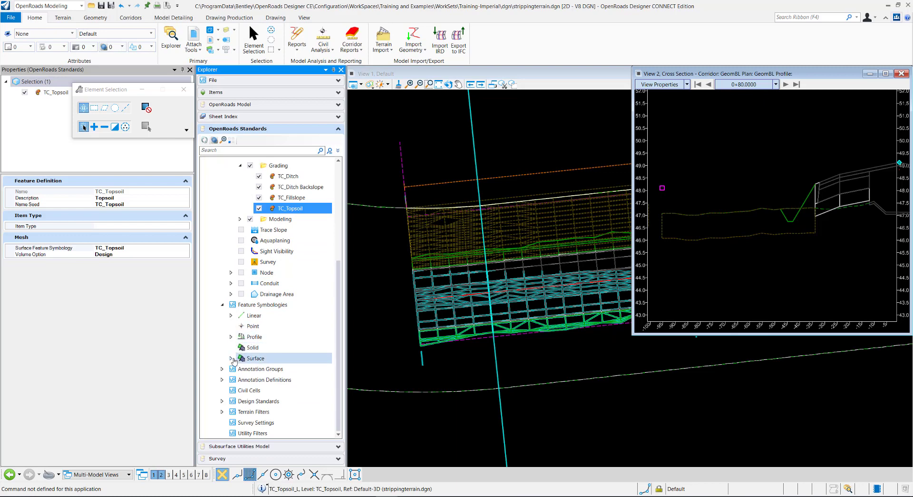
click(231, 358)
click(240, 369)
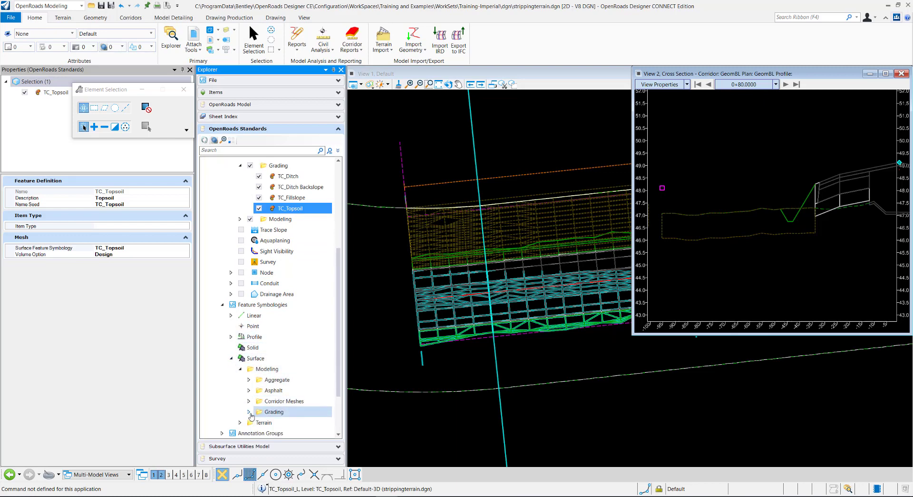
click(249, 412)
scroll(286, 390, down, 2)
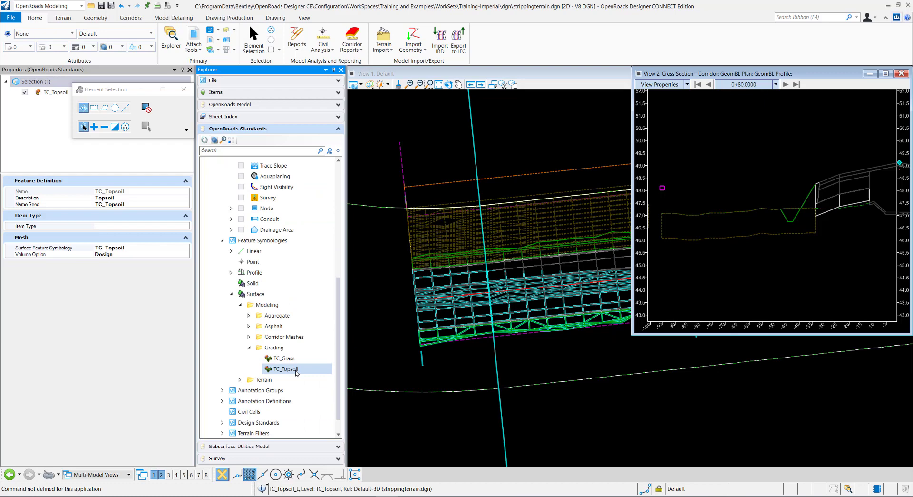
click(296, 369)
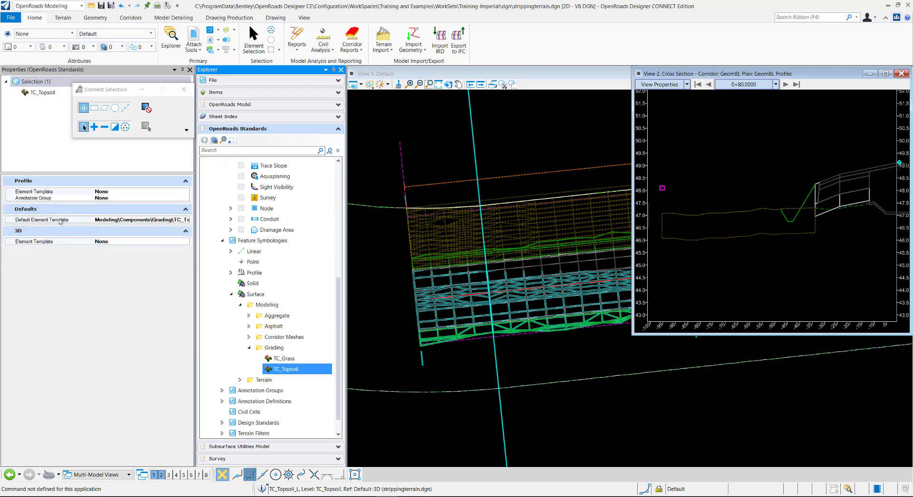
Open the element template manager from the symbology's default element template and inspect strippingterrain.dgn's TC_Topsoil template under Modeling, Components, Grading.
click(184, 220)
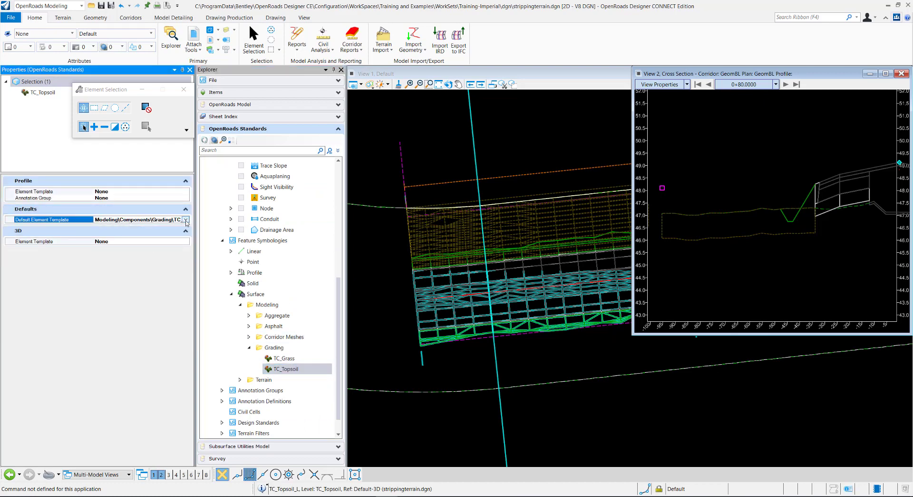
click(186, 220)
click(136, 275)
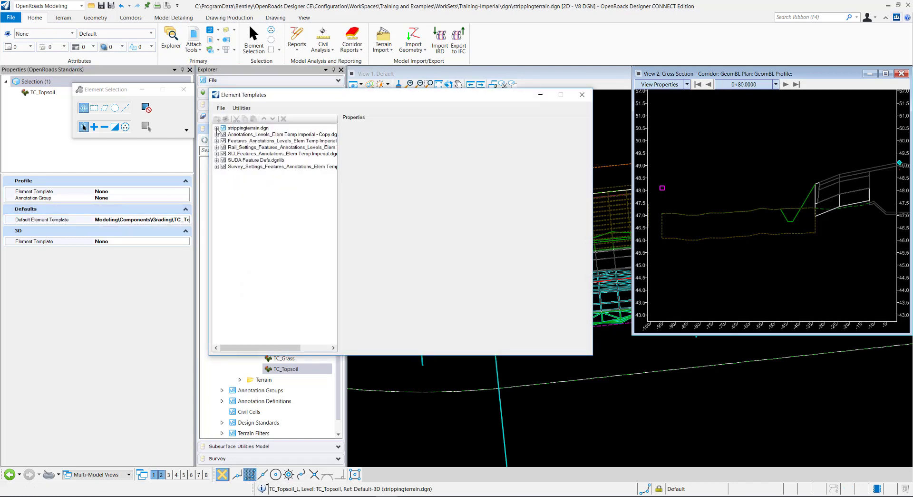
click(217, 129)
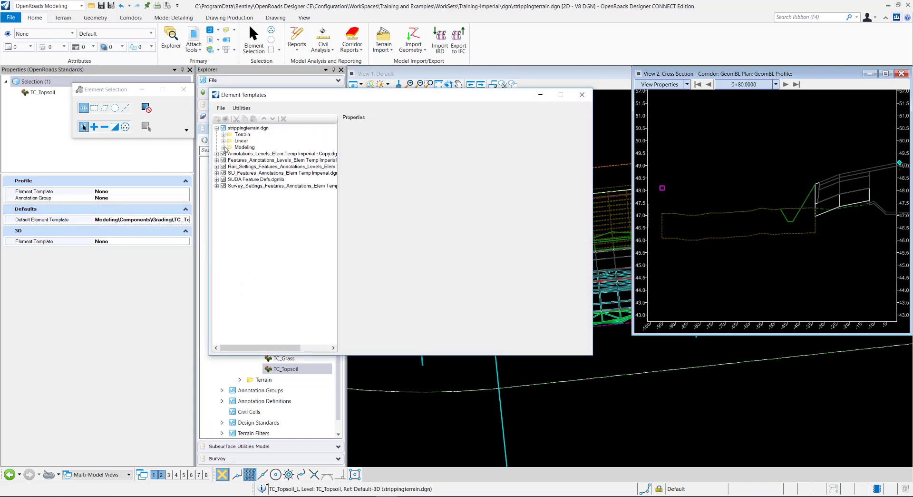
click(224, 147)
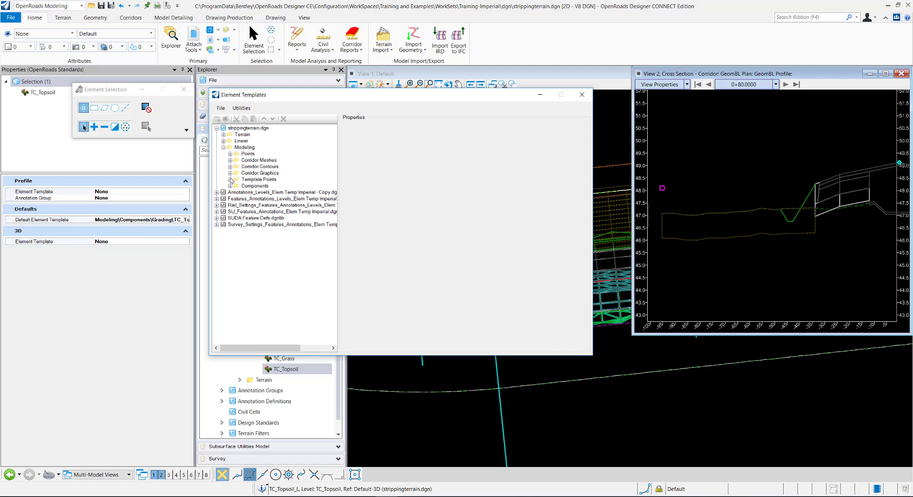
click(230, 160)
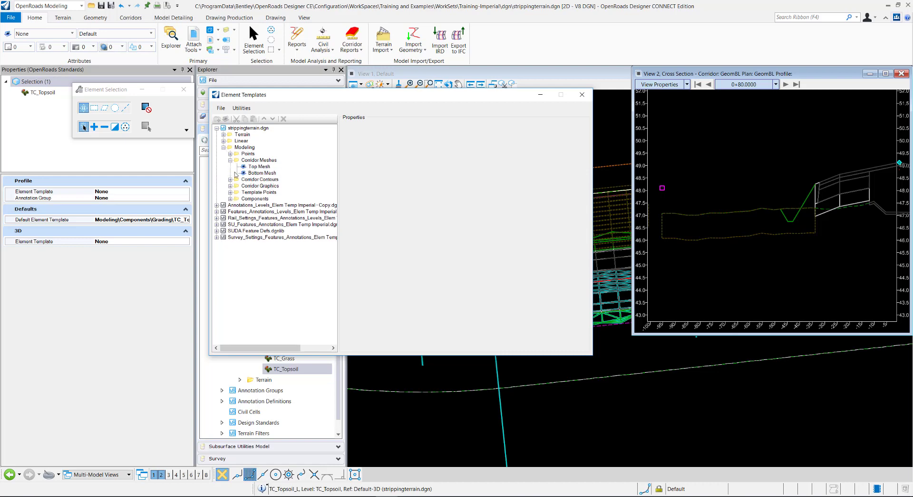
click(230, 180)
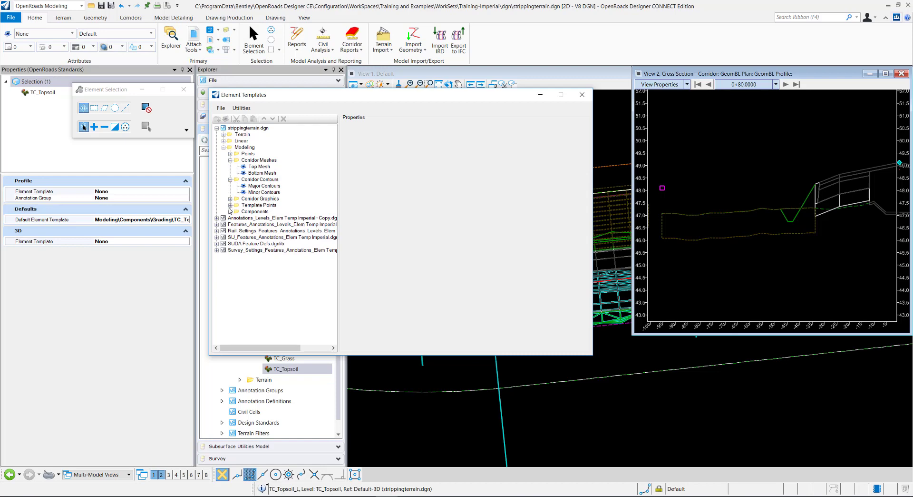
click(231, 205)
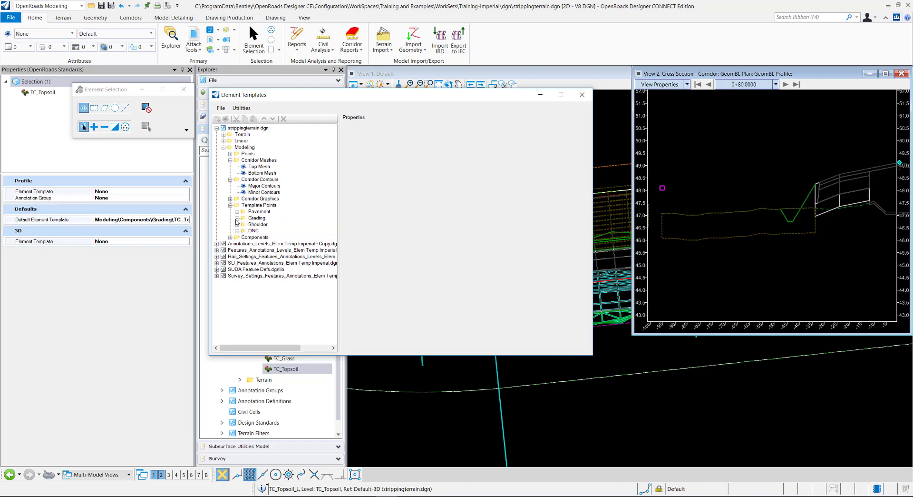
click(237, 217)
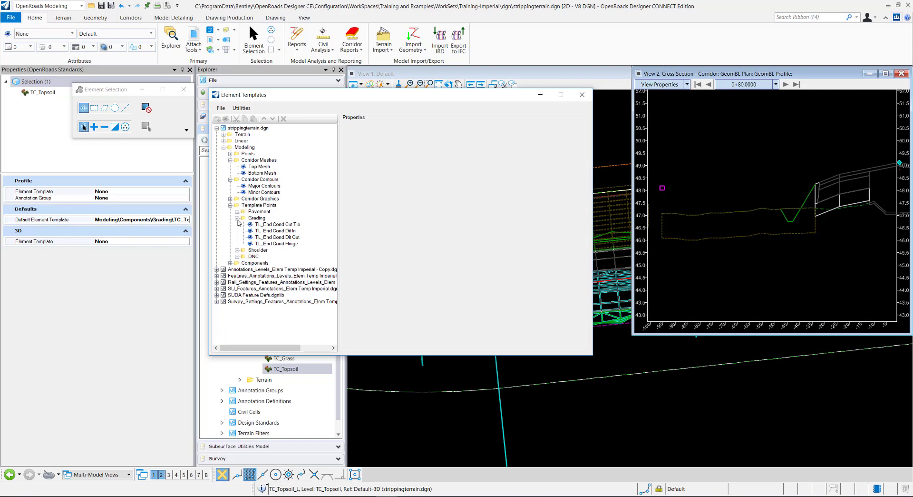
click(230, 263)
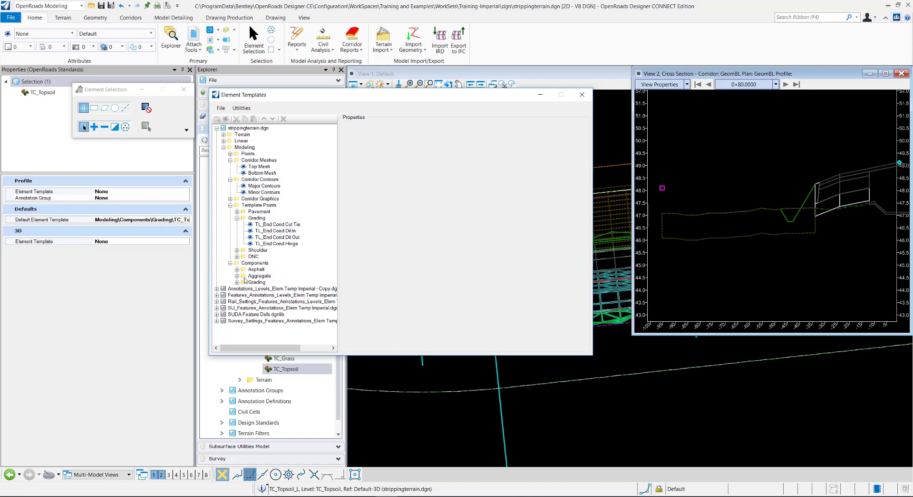
click(237, 282)
click(261, 294)
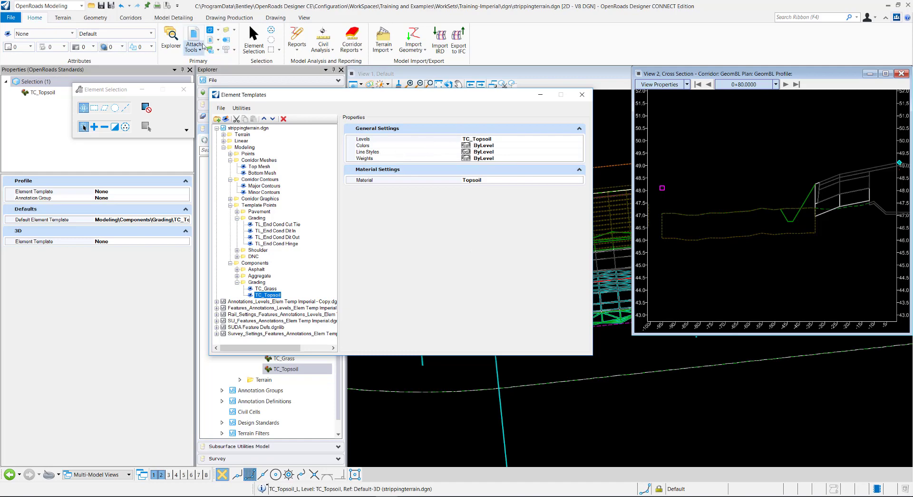
Open the Level Manager and select the TC_Topsoil level of strippingterrain.dgn.
click(212, 51)
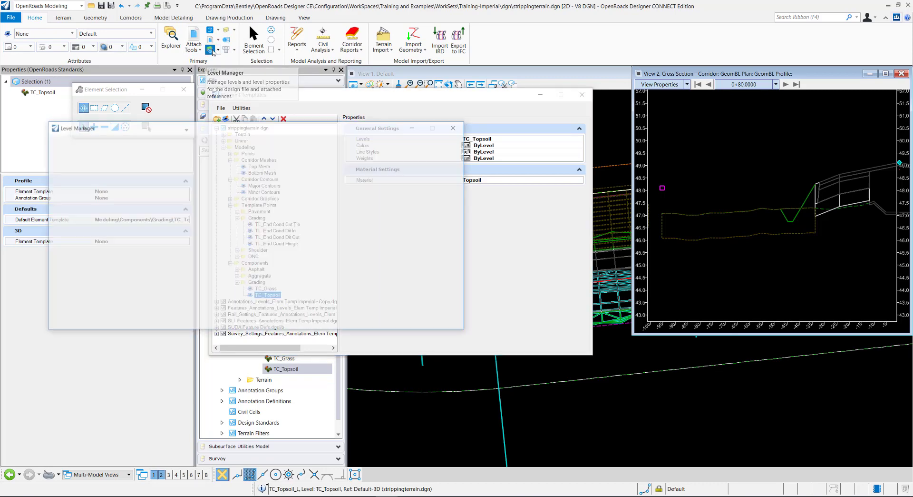
scroll(162, 270, down, 15)
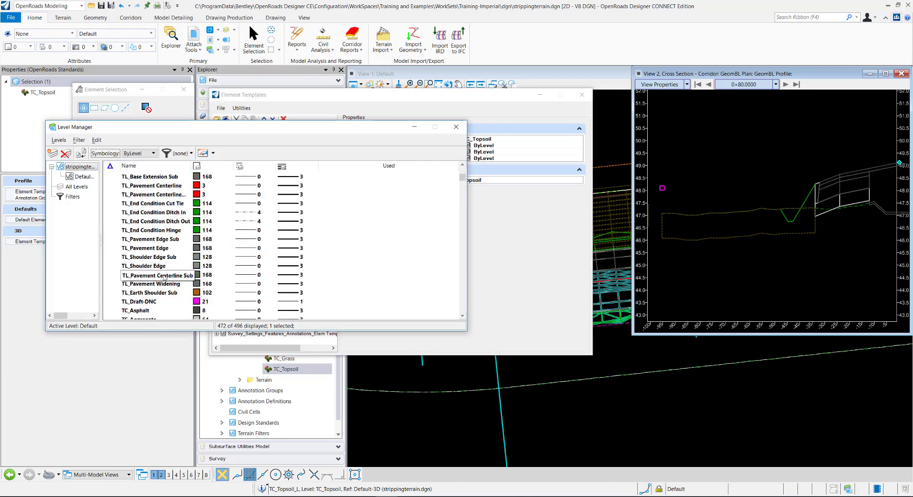
scroll(163, 270, down, 3)
click(162, 275)
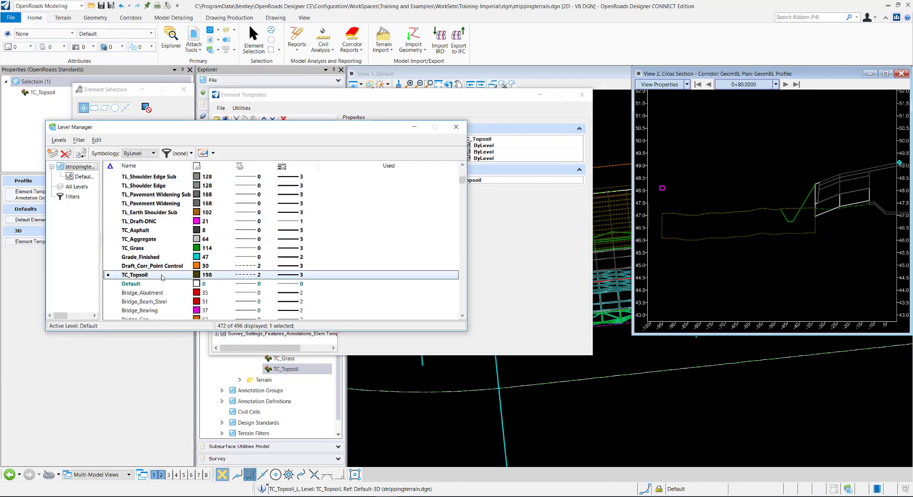
Try line style 4 on the TC_Topsoil level, and return it to line style 2.
click(257, 275)
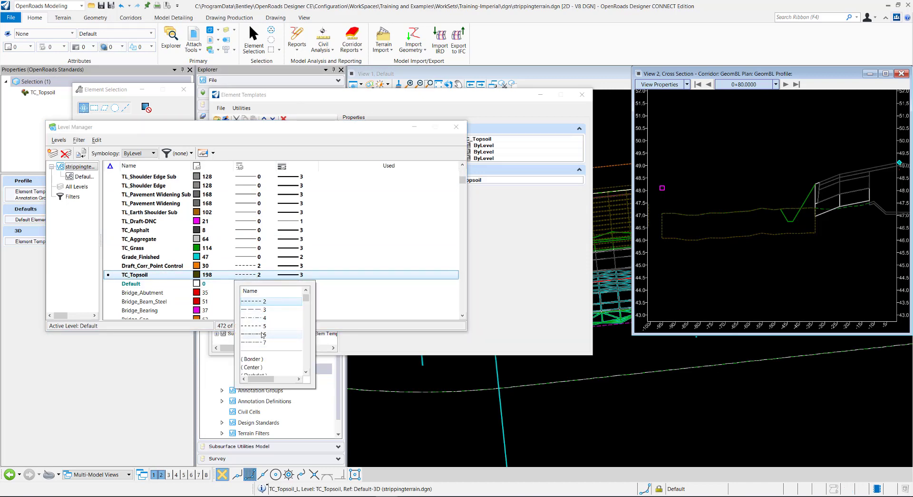
click(259, 319)
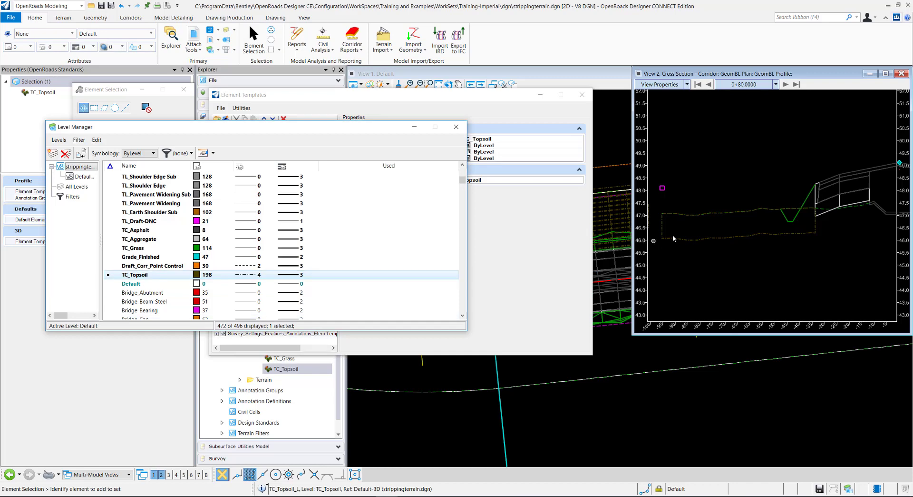
click(253, 275)
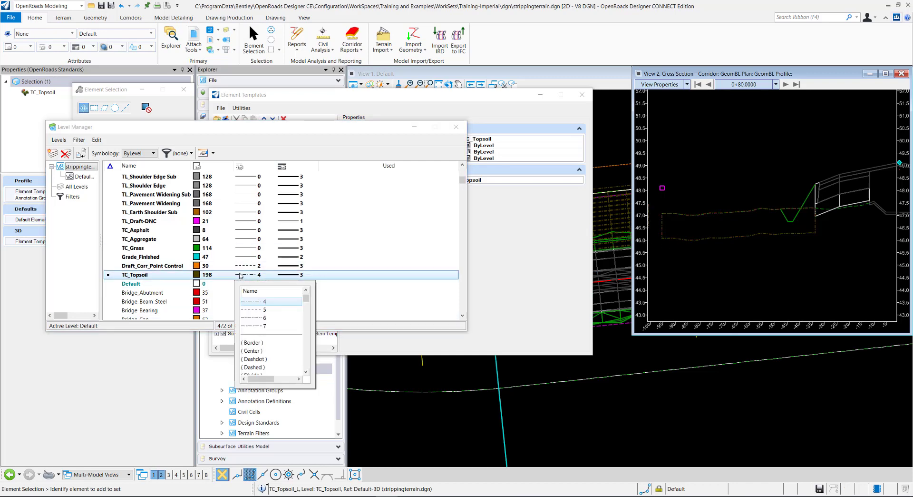
scroll(252, 310, up, 2)
click(252, 305)
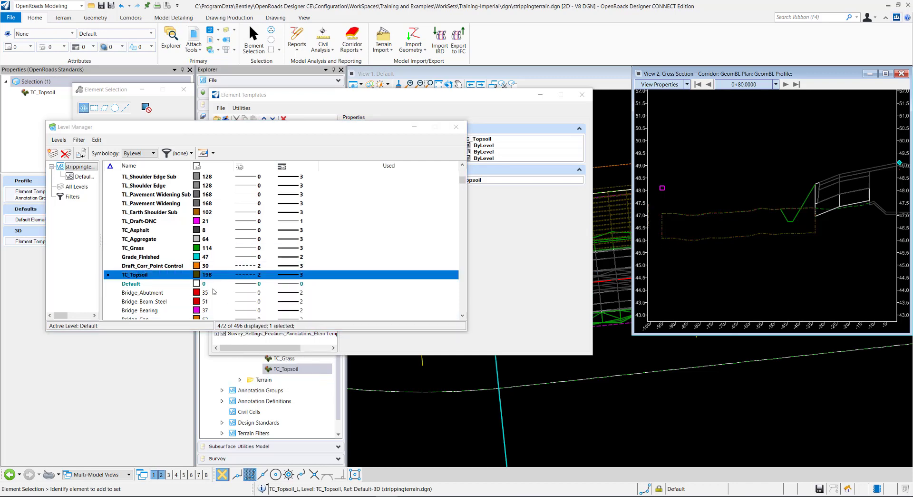
Set the TC_Topsoil level's color to green, number 2.
click(198, 274)
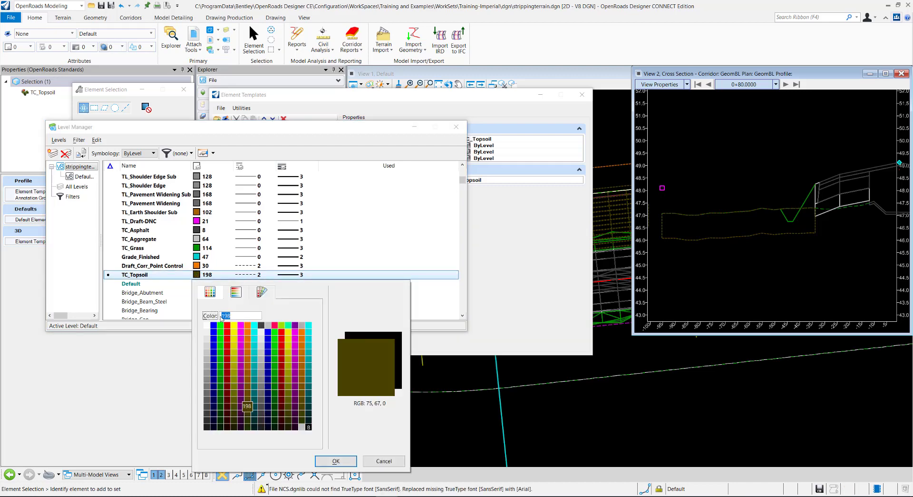
click(220, 325)
key(Return)
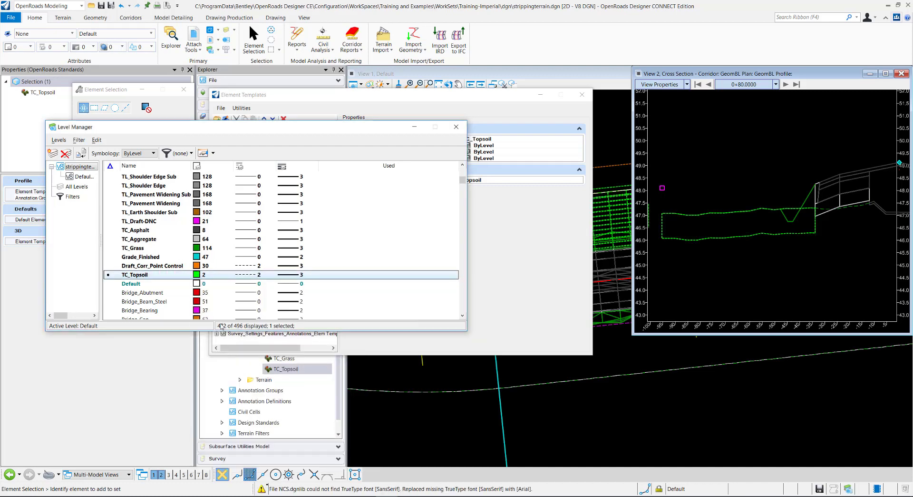
Set the TC_Topsoil level's color to 47 and close the Level Manager and the element template manager.
click(198, 274)
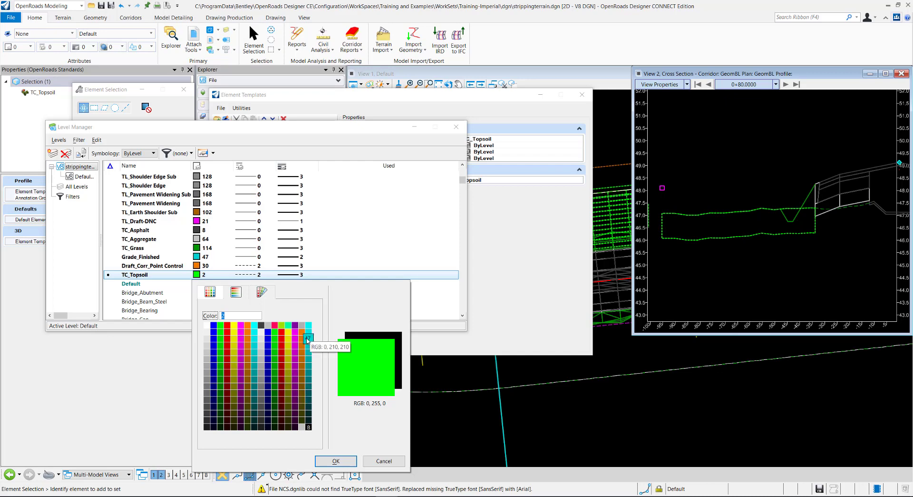
double_click(308, 339)
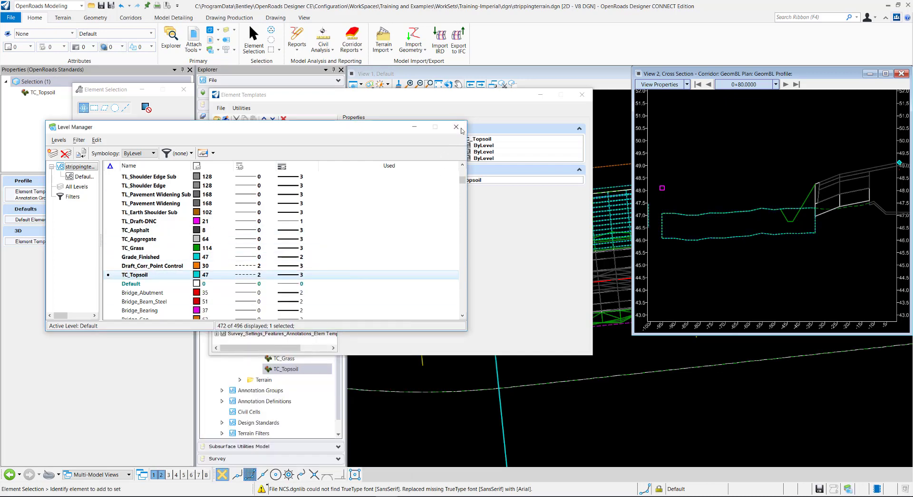
click(460, 129)
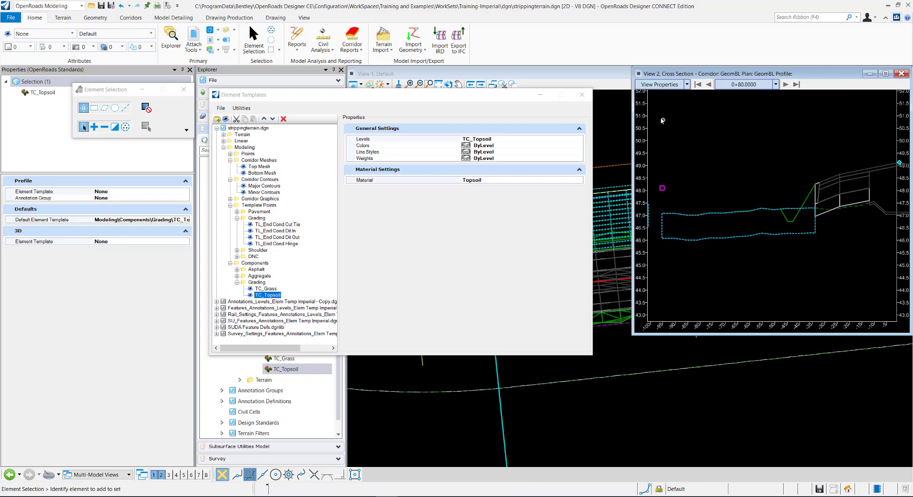
click(582, 94)
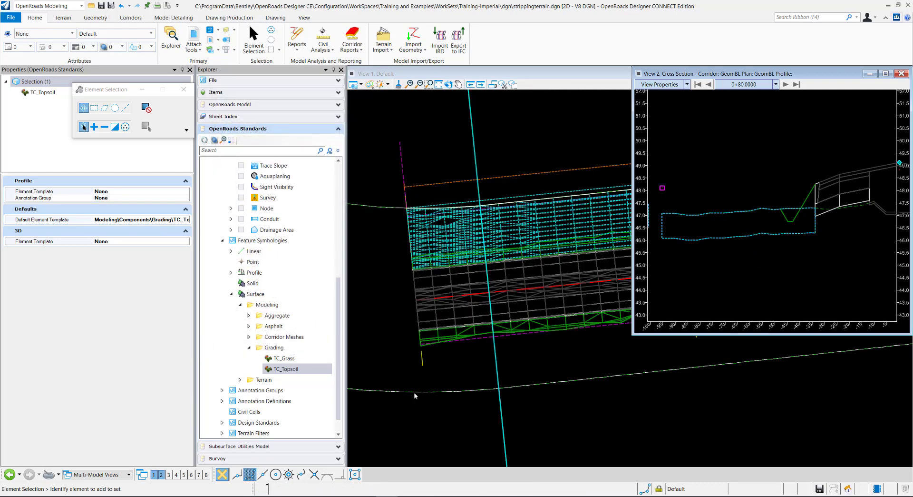
Select the GeomBL corridor, open its corridor objects and open its template drop for editing.
click(423, 365)
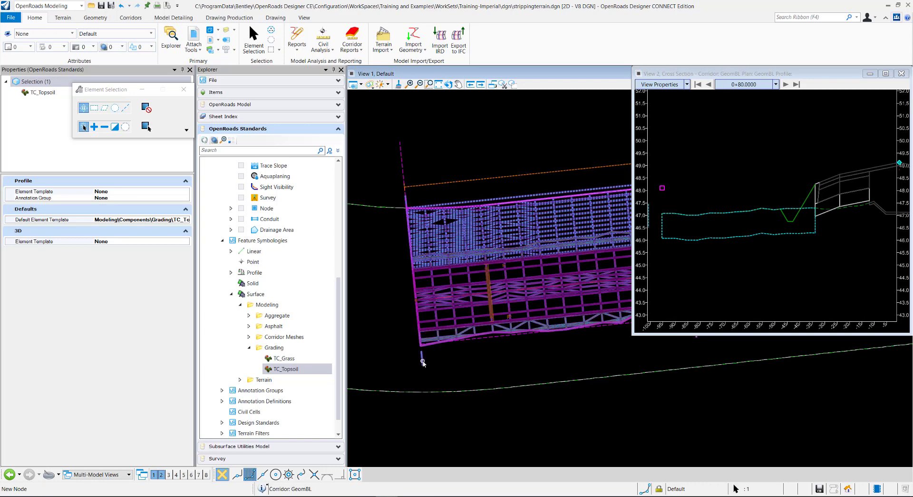
click(422, 361)
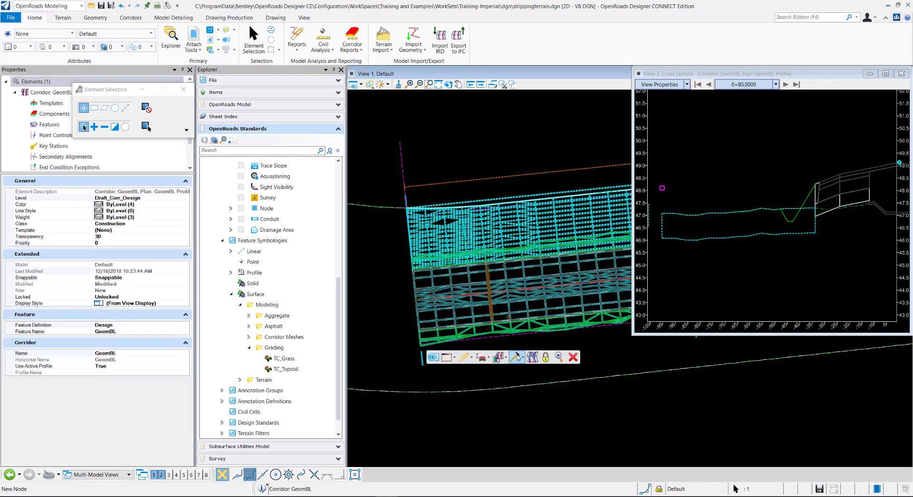
click(532, 357)
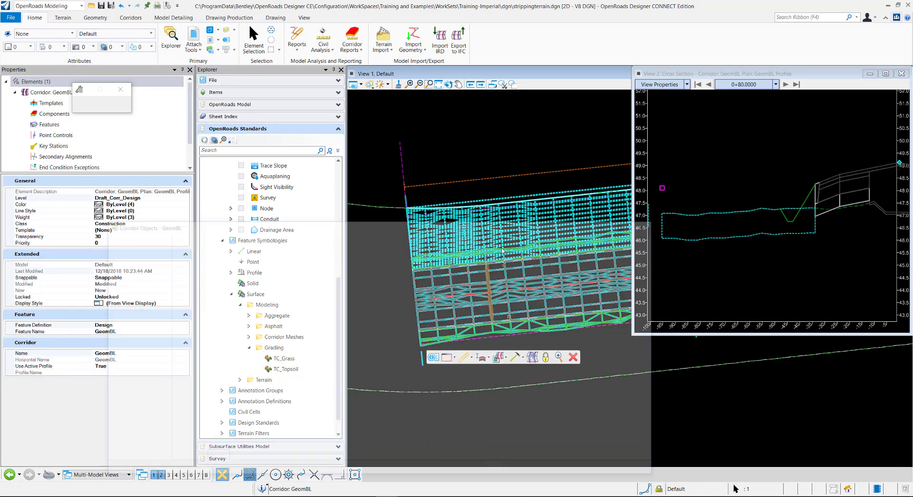
click(225, 236)
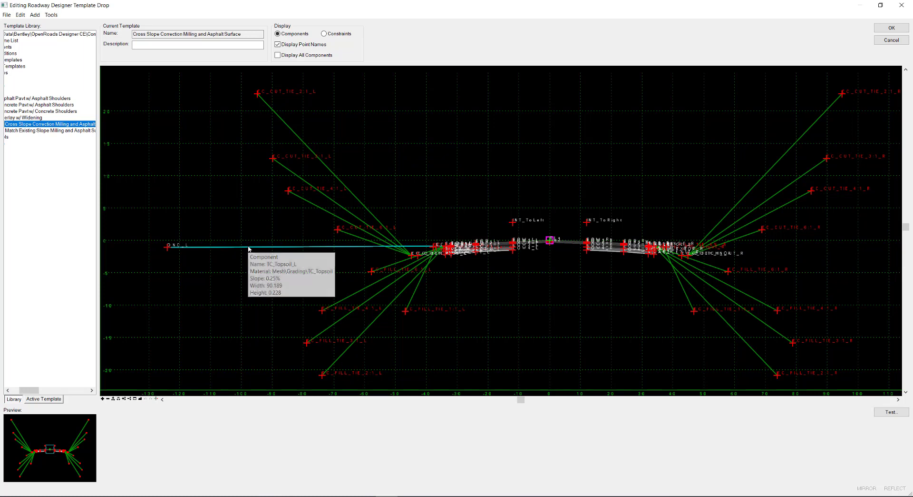
Open the component properties of TC_Topsoil_L and show the available feature definitions.
double_click(248, 248)
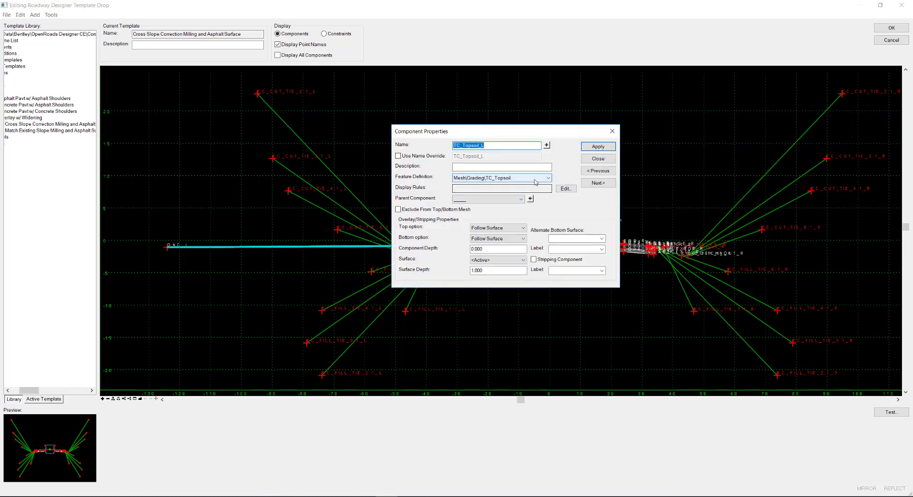
click(535, 179)
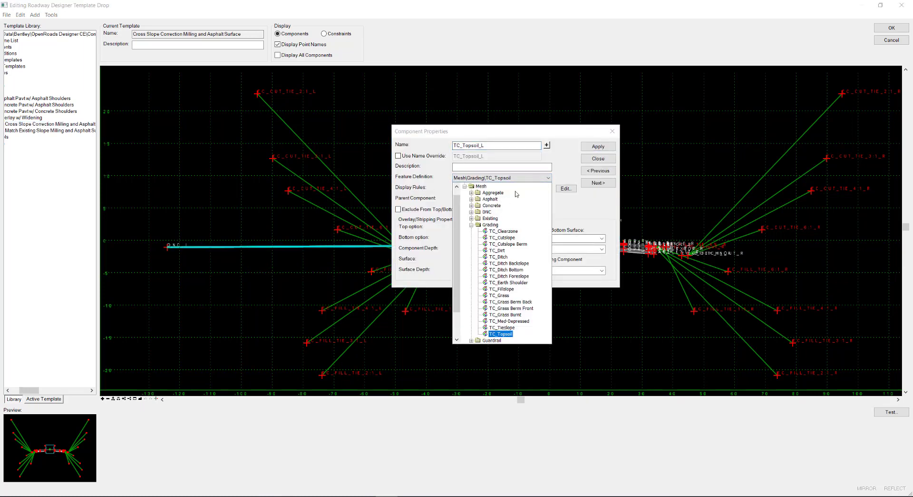